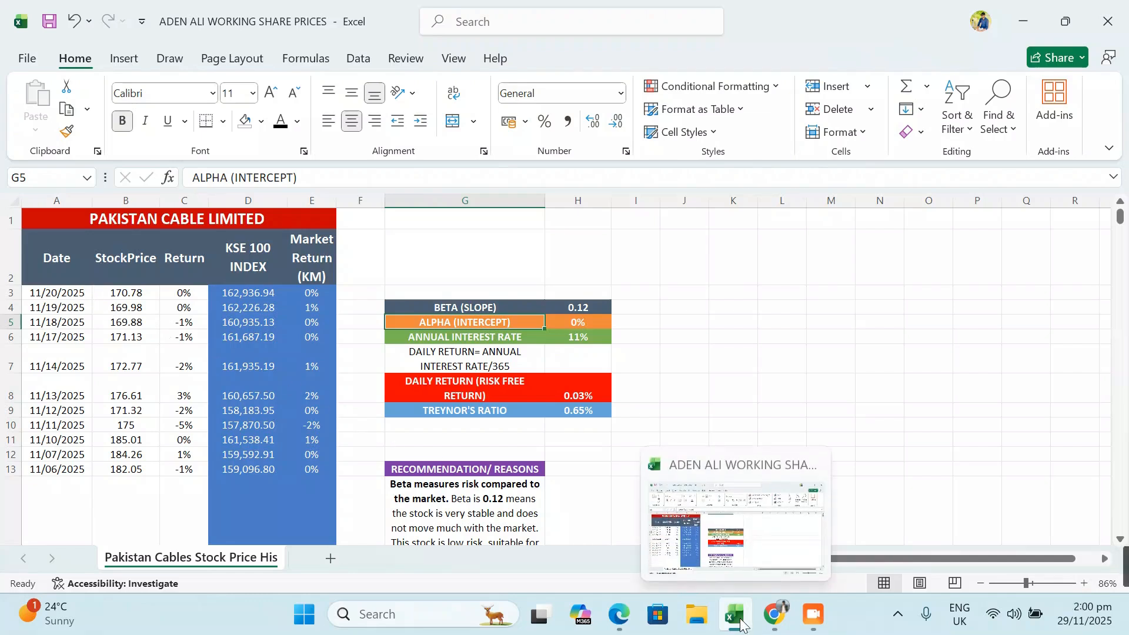
# - Switch to Chrome and search the PSX historical data by symbol for PCAL, choosing Pakistan Cables Limited
pyautogui.click(775, 615)
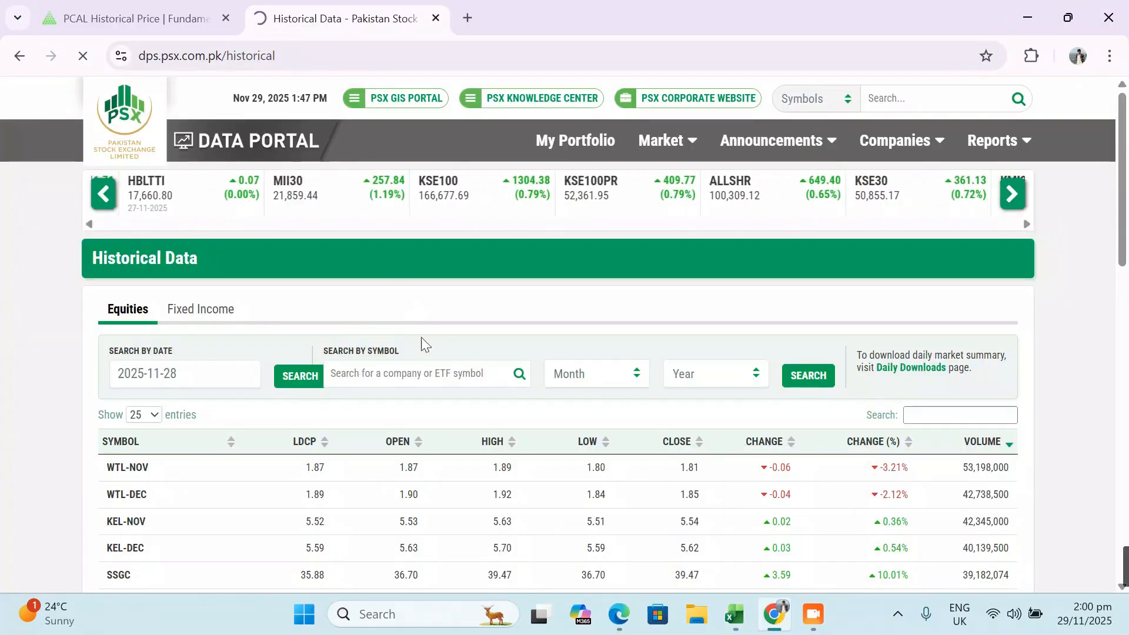
pyautogui.click(415, 373)
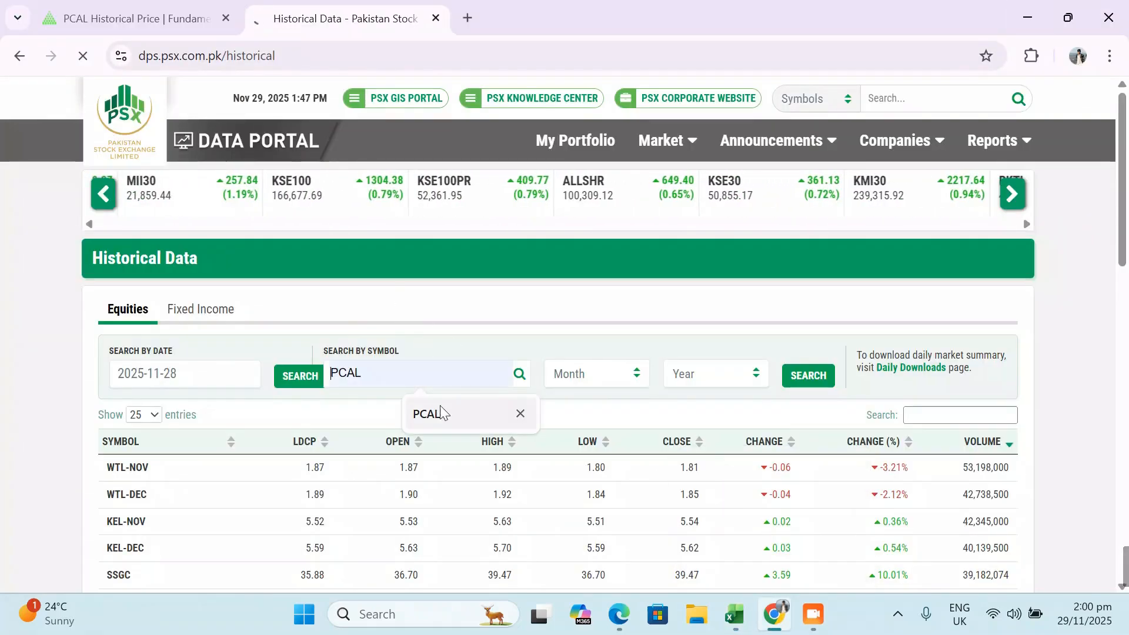
pyautogui.click(446, 418)
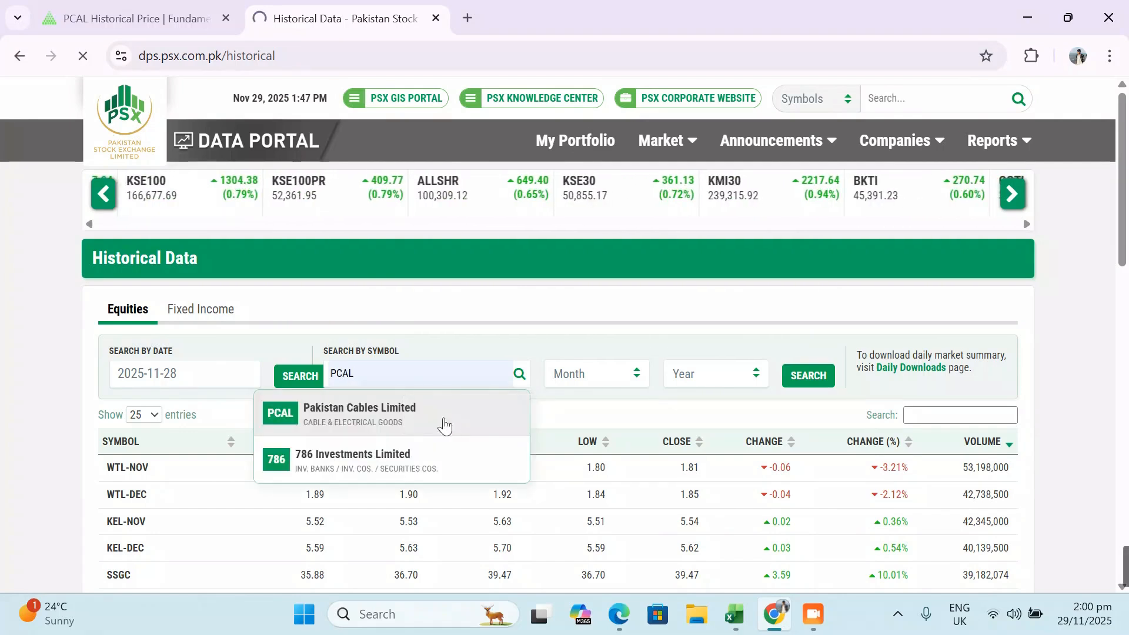
pyautogui.click(419, 416)
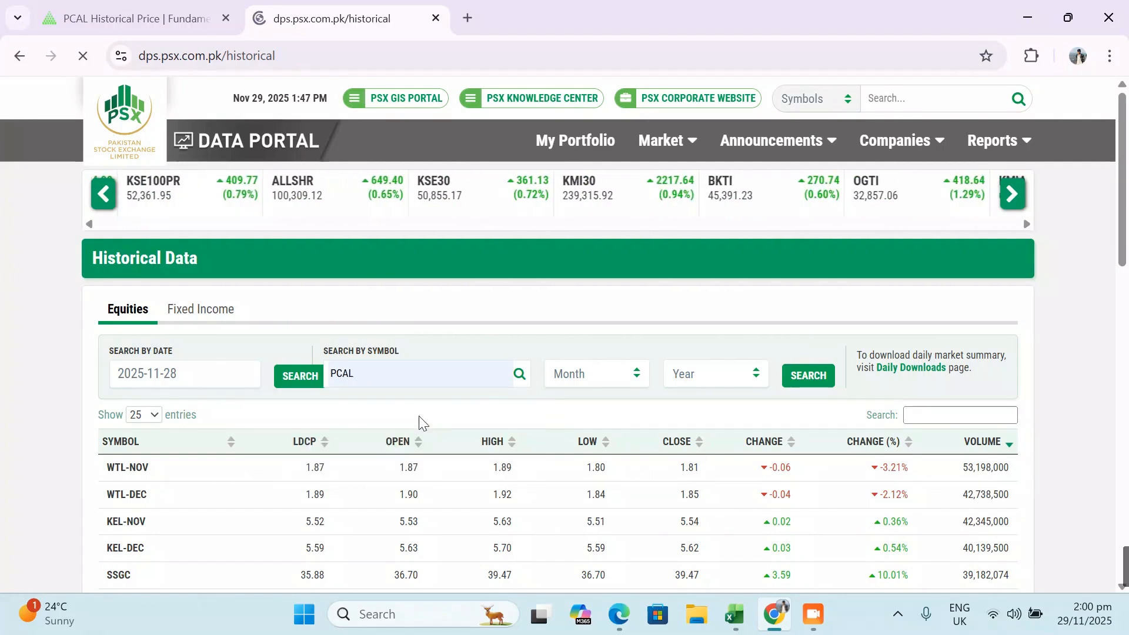
# - Set the historical data search to May 2025 and look over the equities table
pyautogui.click(628, 375)
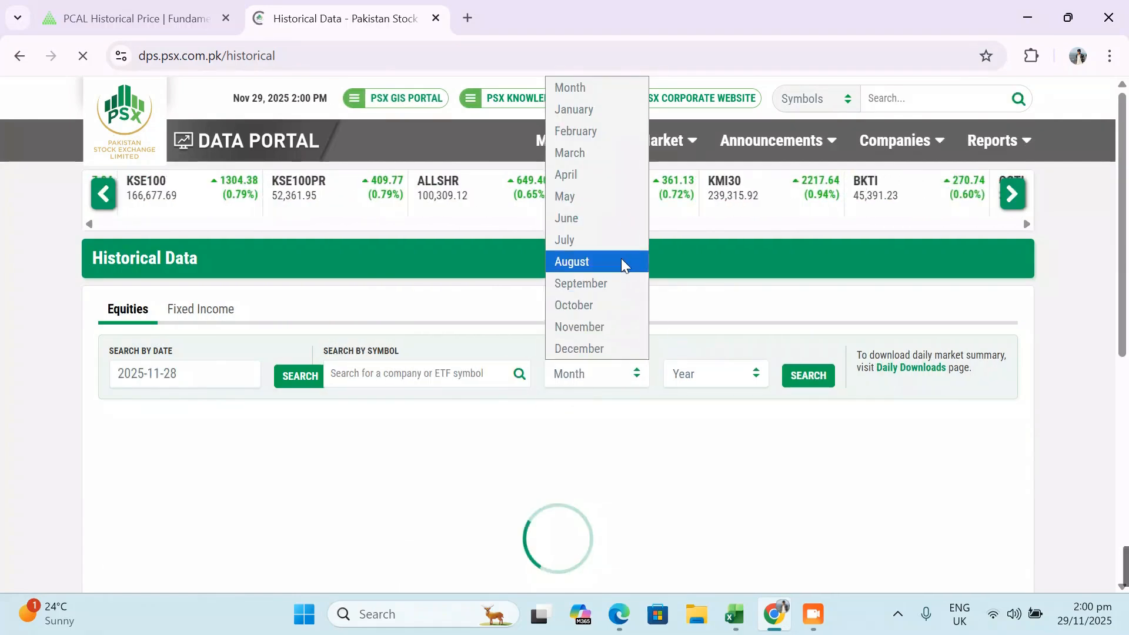
pyautogui.click(600, 203)
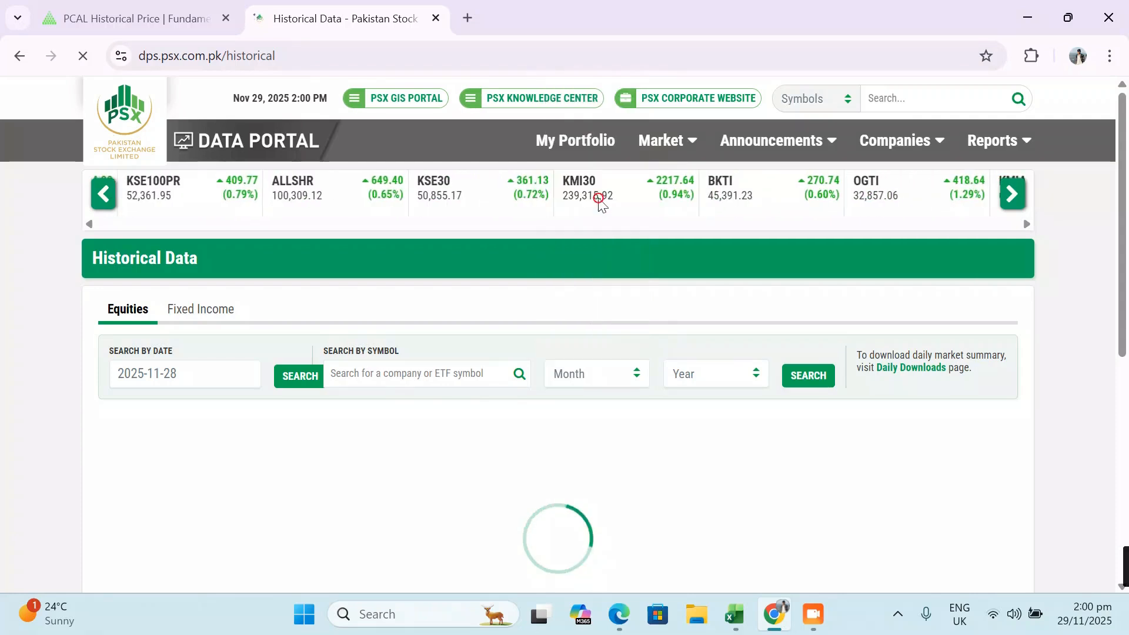
pyautogui.click(746, 375)
pyautogui.click(724, 422)
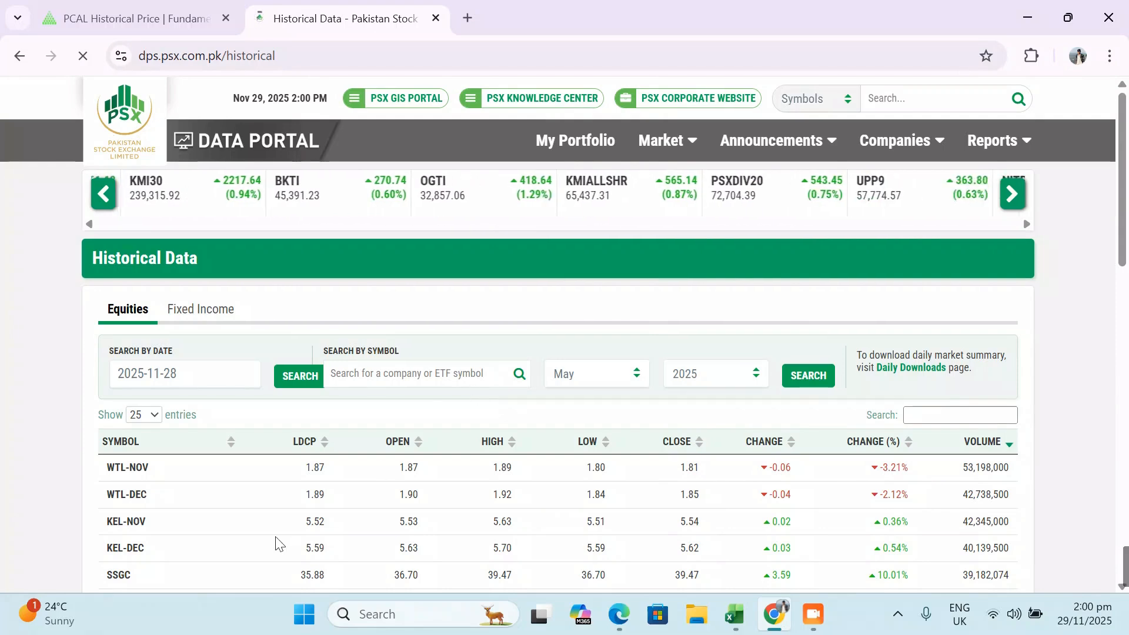
pyautogui.scroll(-1, 277, 541)
pyautogui.scroll(-4, 277, 542)
pyautogui.scroll(5, 277, 542)
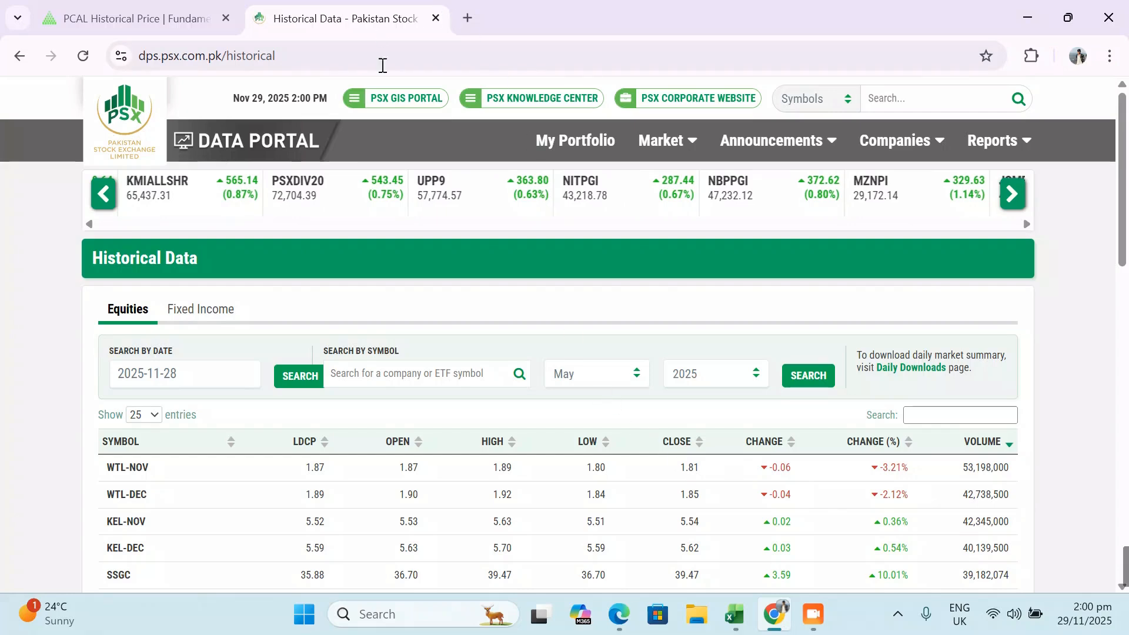
# - Switch to the Excel share prices workbook and review the dated price rows, checking the first row's stock price, index value and return formula
pyautogui.moveTo(735, 616)
pyautogui.click(736, 556)
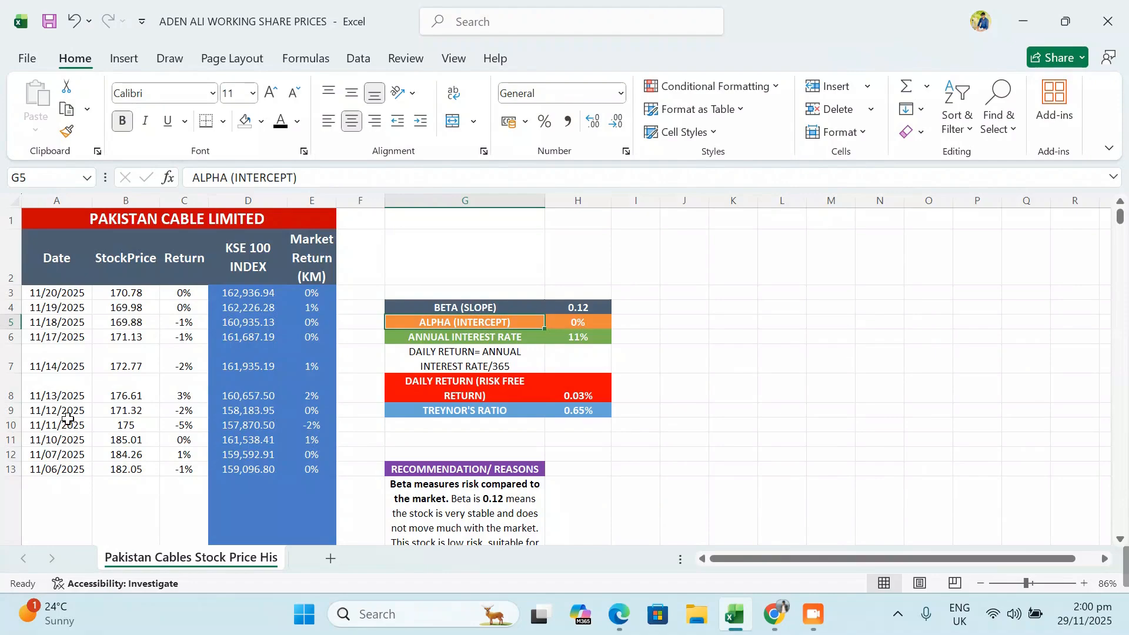
pyautogui.scroll(2, 156, 221)
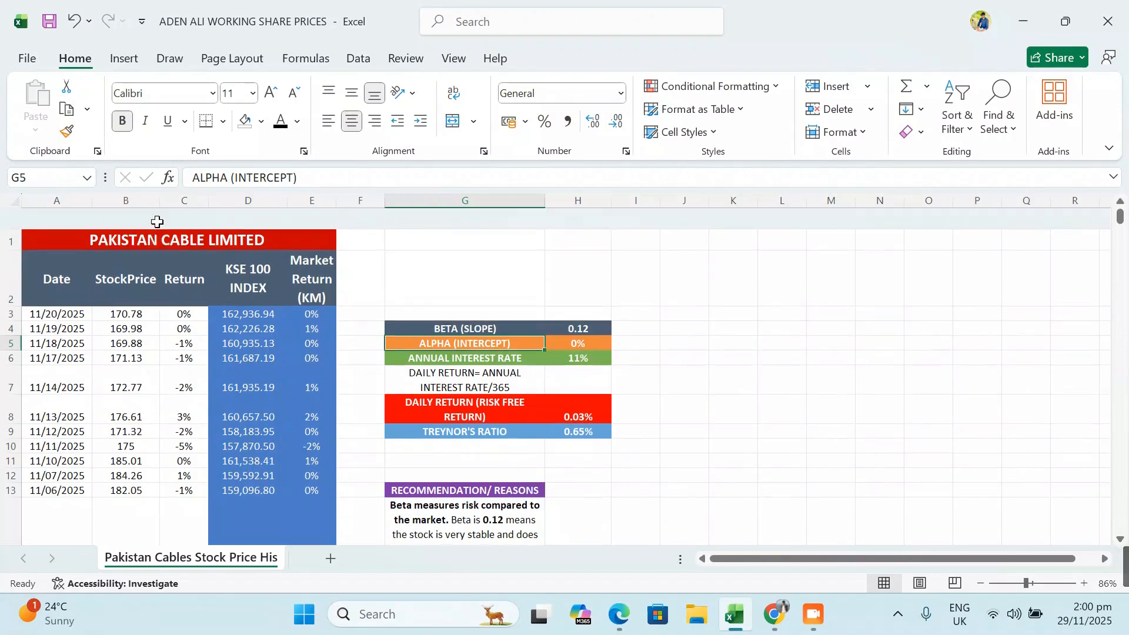
pyautogui.scroll(-20, 136, 376)
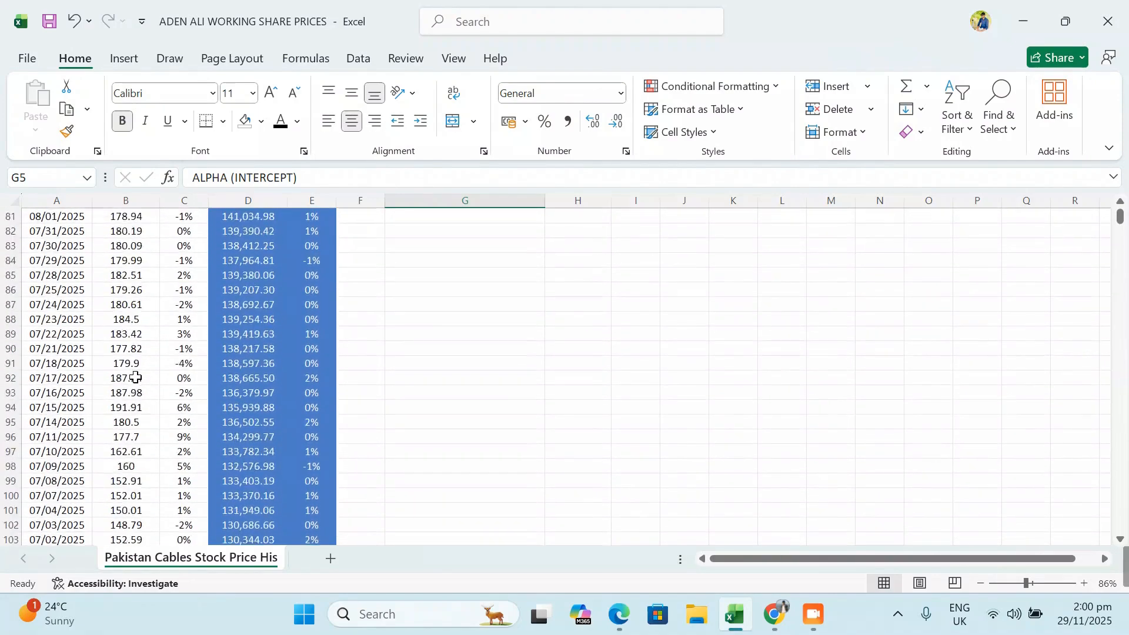
pyautogui.scroll(-20, 135, 376)
pyautogui.scroll(20, 135, 377)
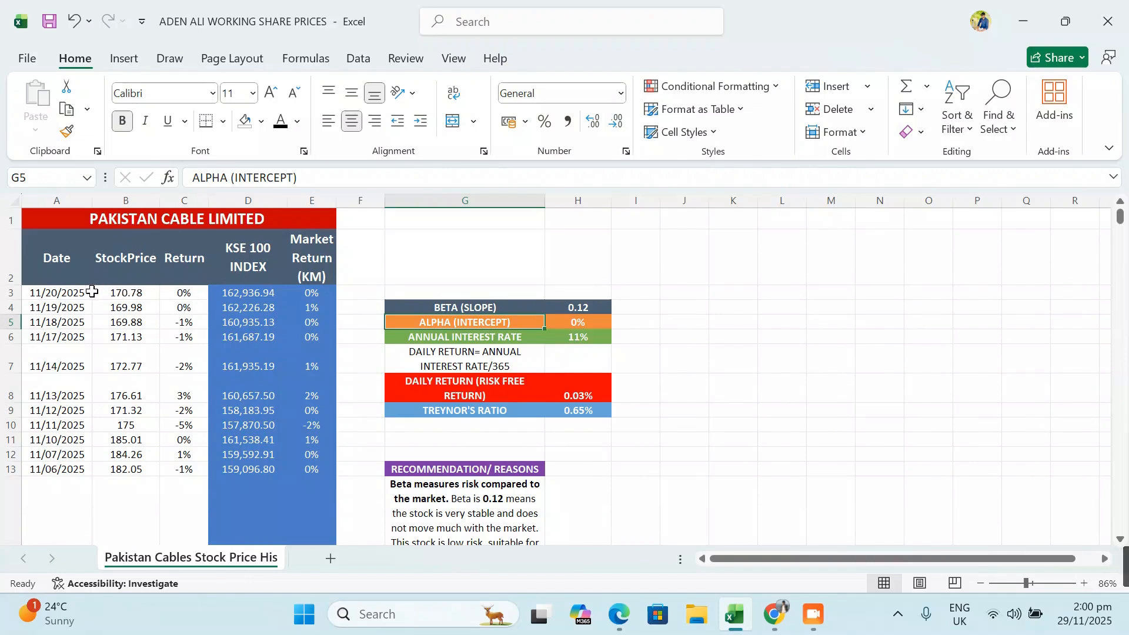
pyautogui.click(128, 293)
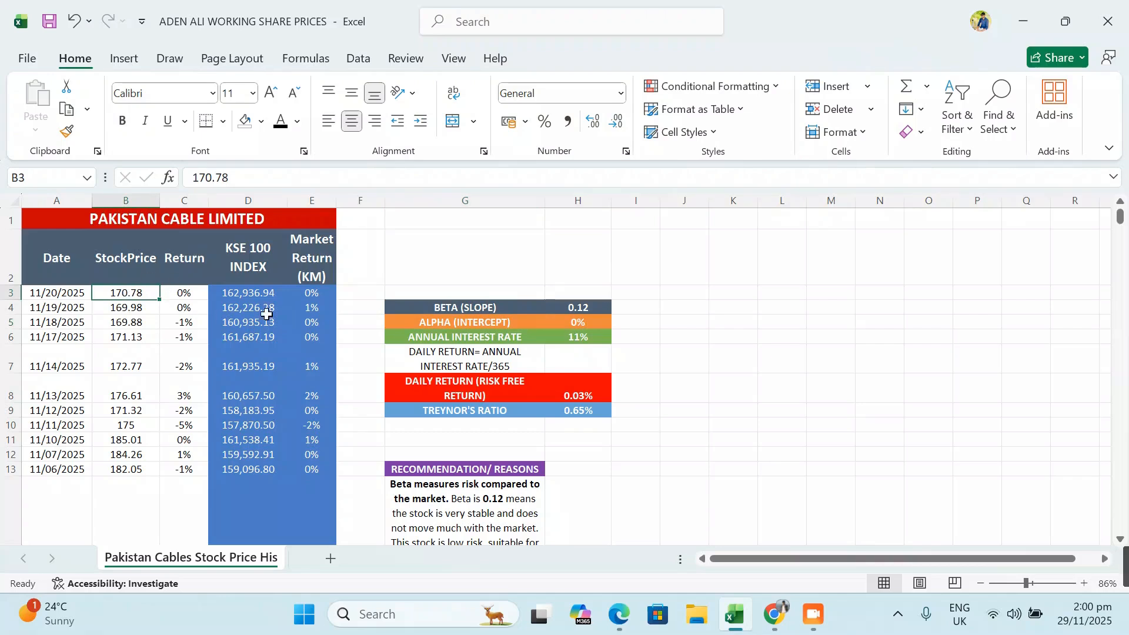
pyautogui.click(263, 293)
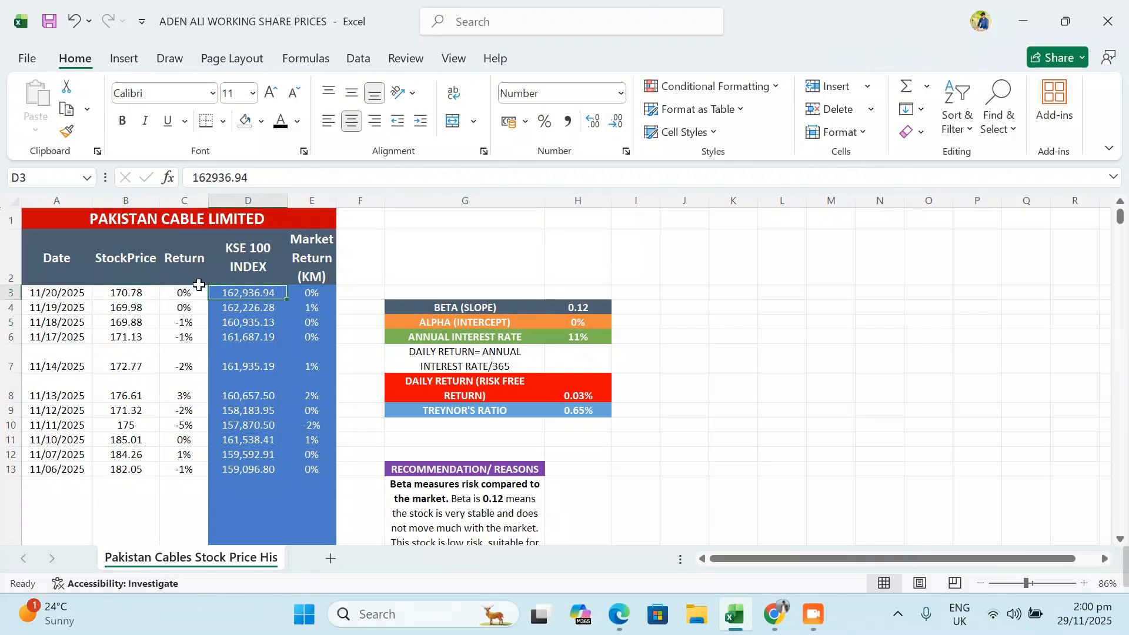
pyautogui.click(191, 292)
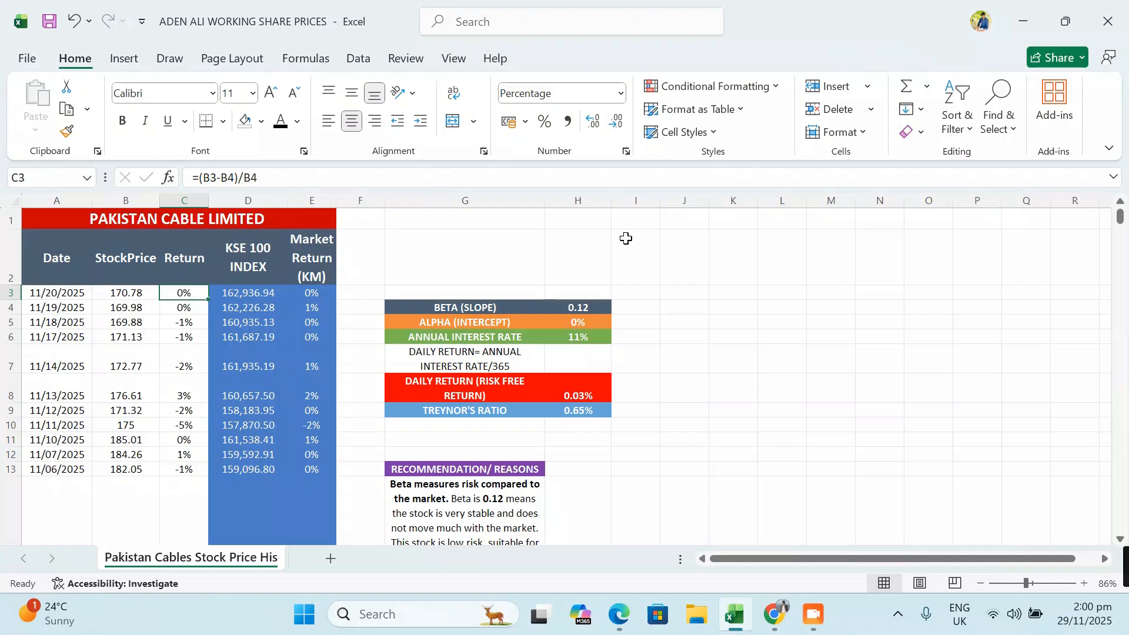
# - Calculate the stock return in cell L4 with the formula =(B3-B4)/B4
pyautogui.click(783, 305)
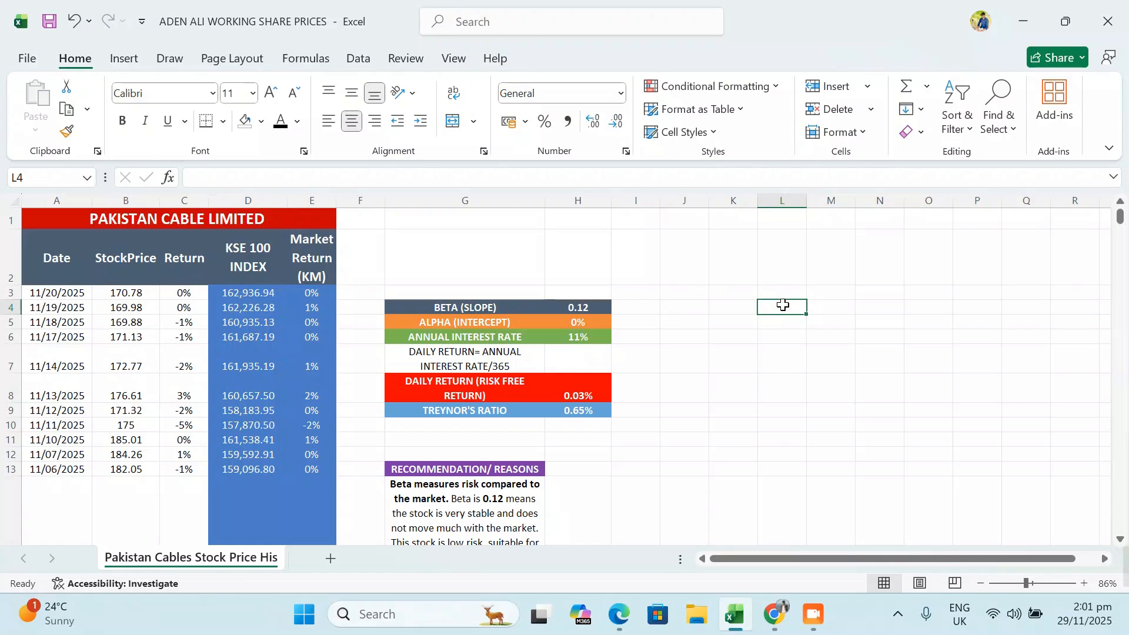
pyautogui.write('=')
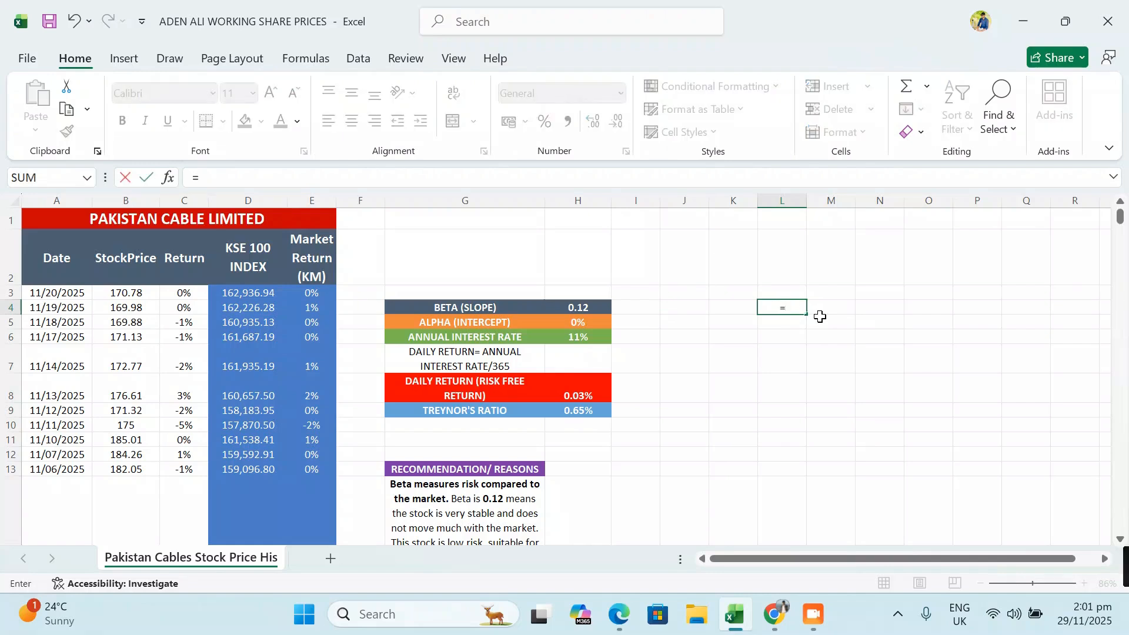
pyautogui.click(131, 291)
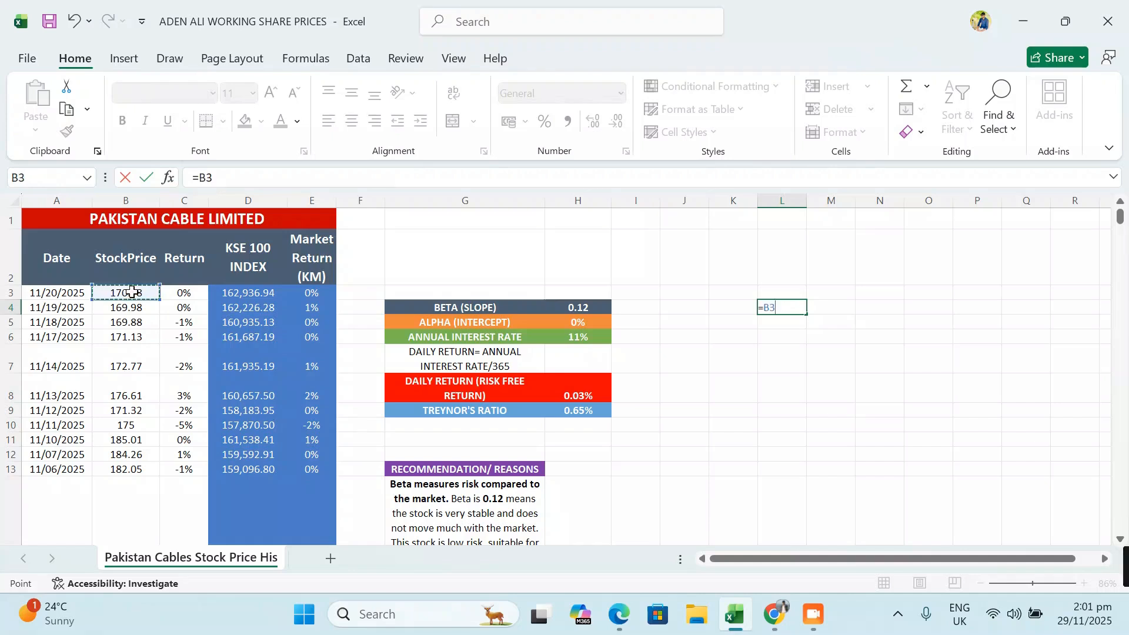
pyautogui.press('Left')
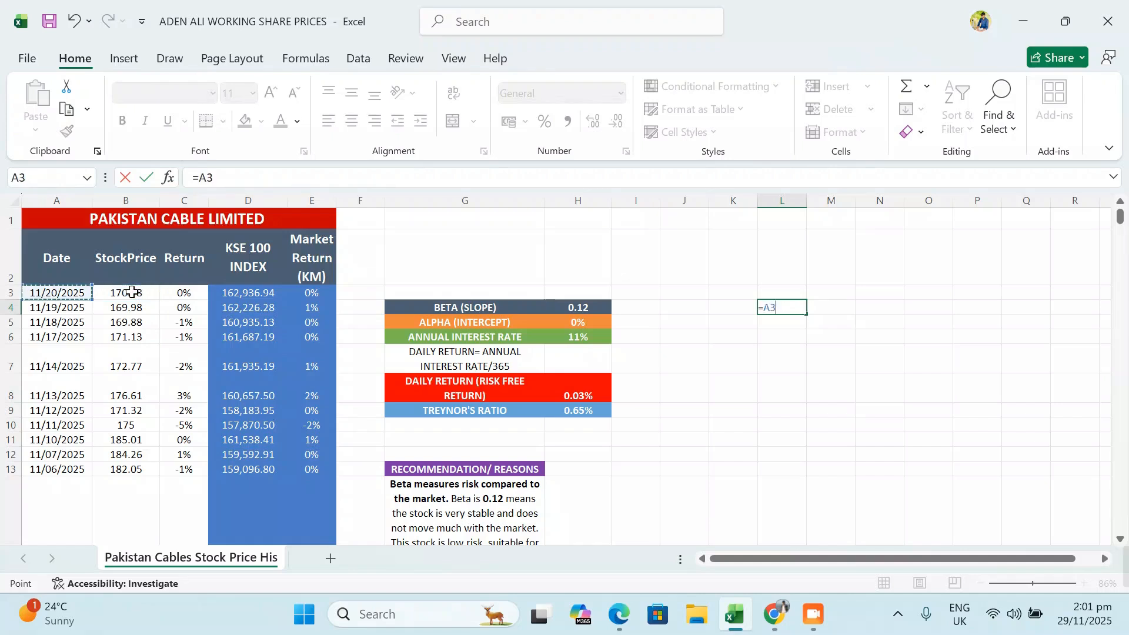
pyautogui.press('BackSpace')
pyautogui.press('BackSpace')
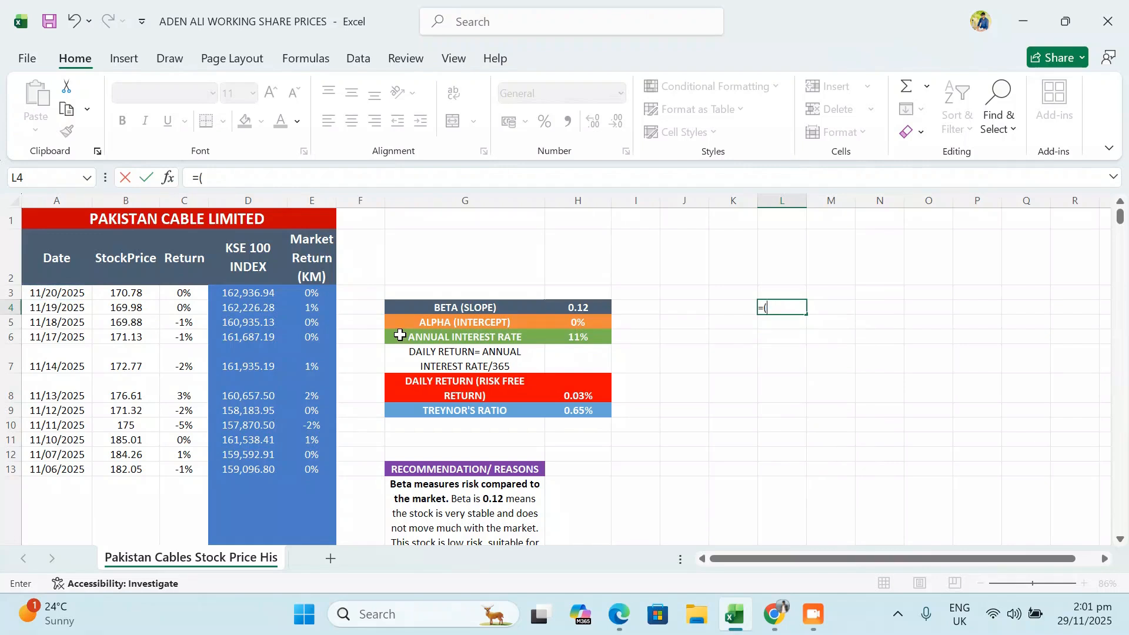
pyautogui.write('(')
pyautogui.click(137, 291)
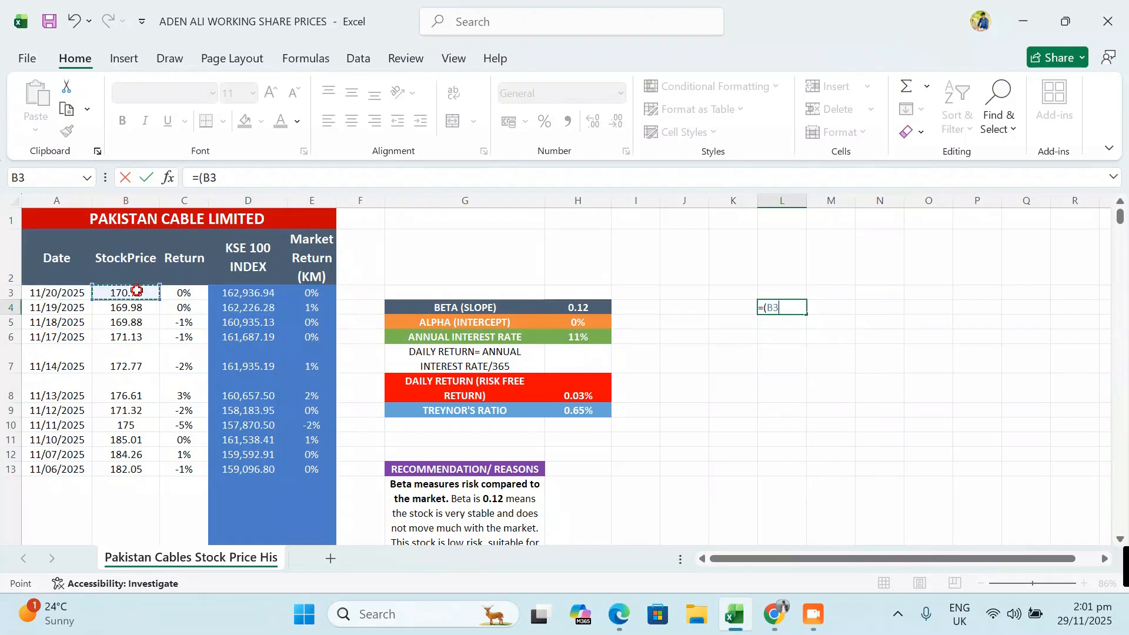
pyautogui.write('-')
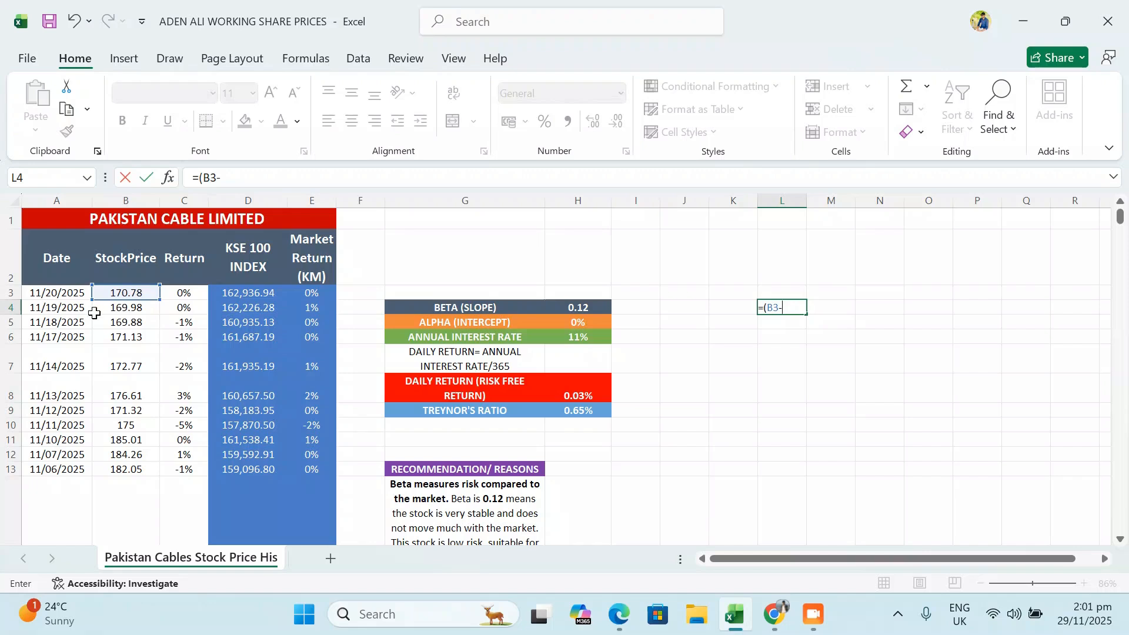
pyautogui.click(142, 308)
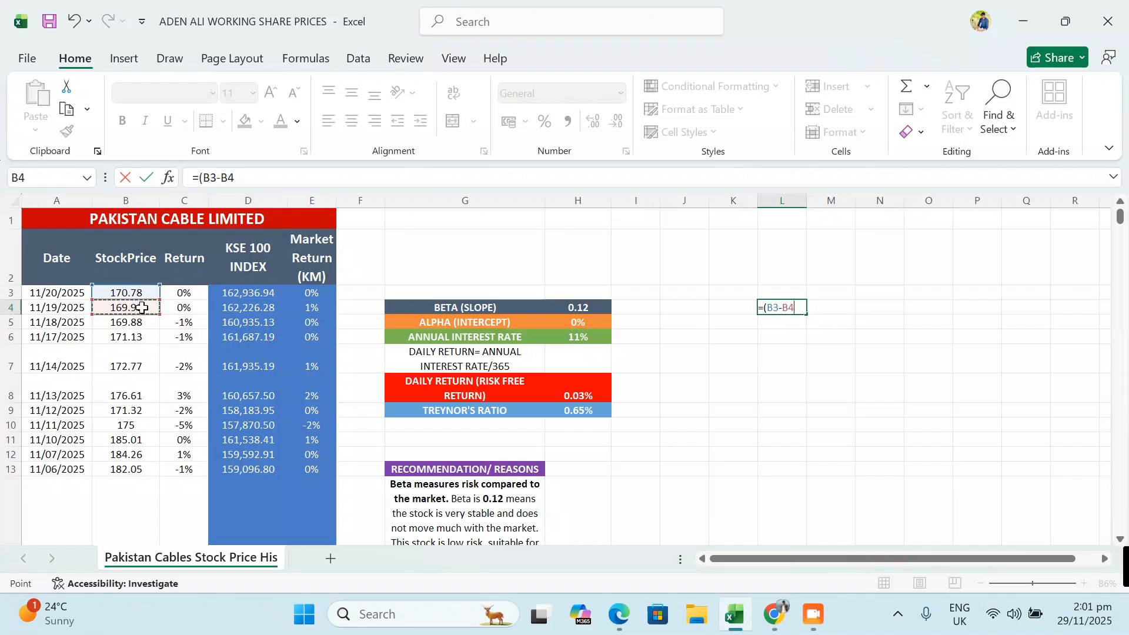
pyautogui.write(')/')
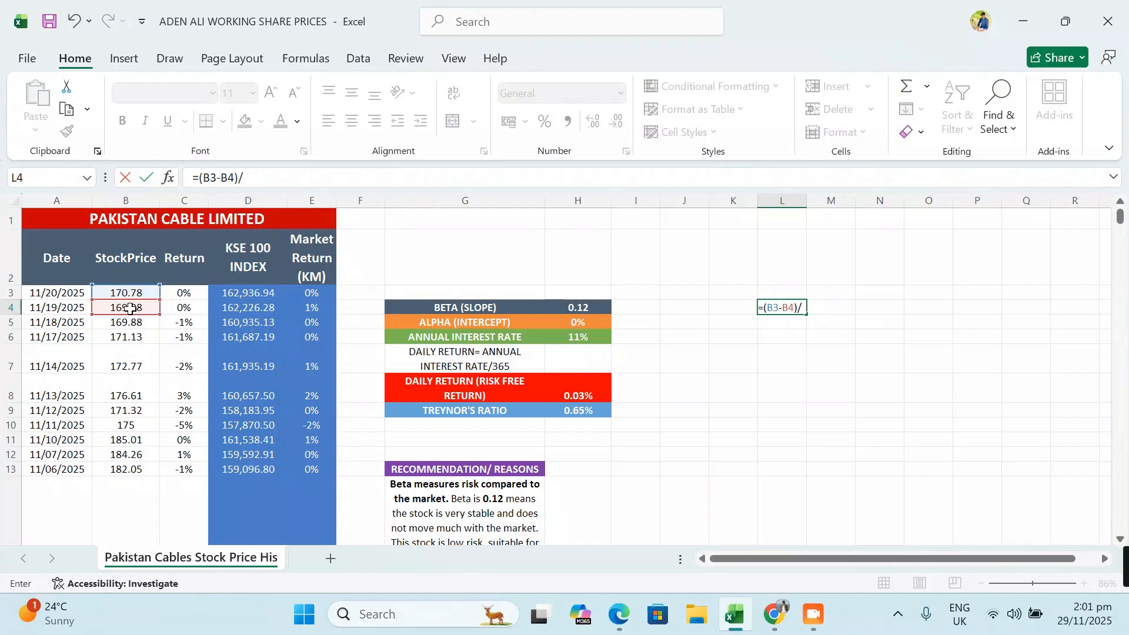
pyautogui.click(130, 308)
pyautogui.press('Return')
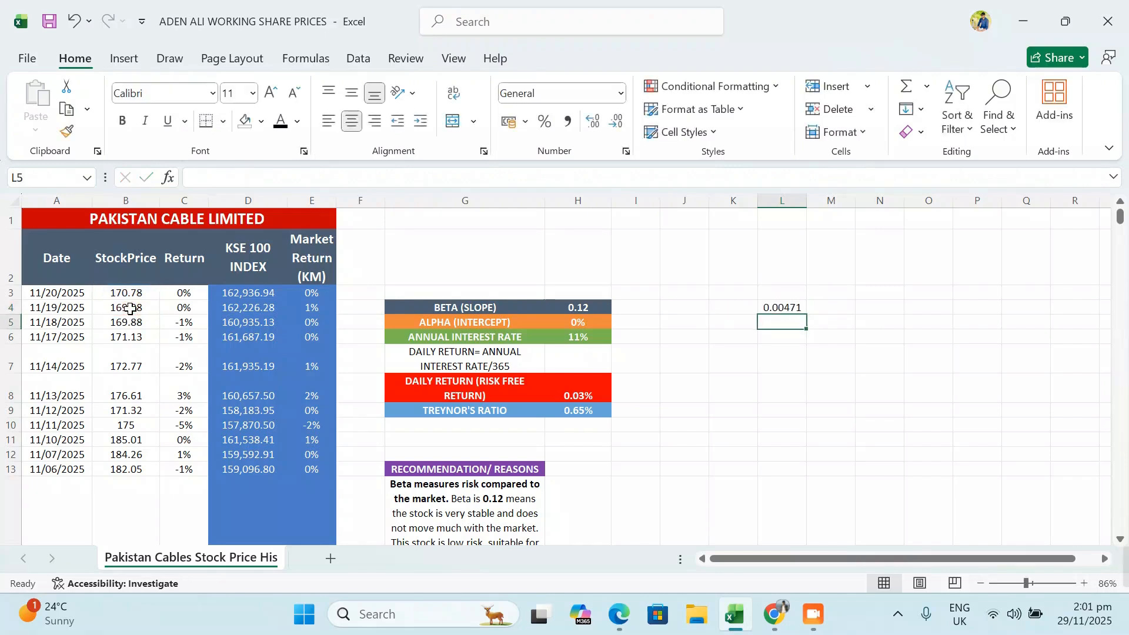
# - Format the stock return in cell L4 as a percentage
pyautogui.click(787, 306)
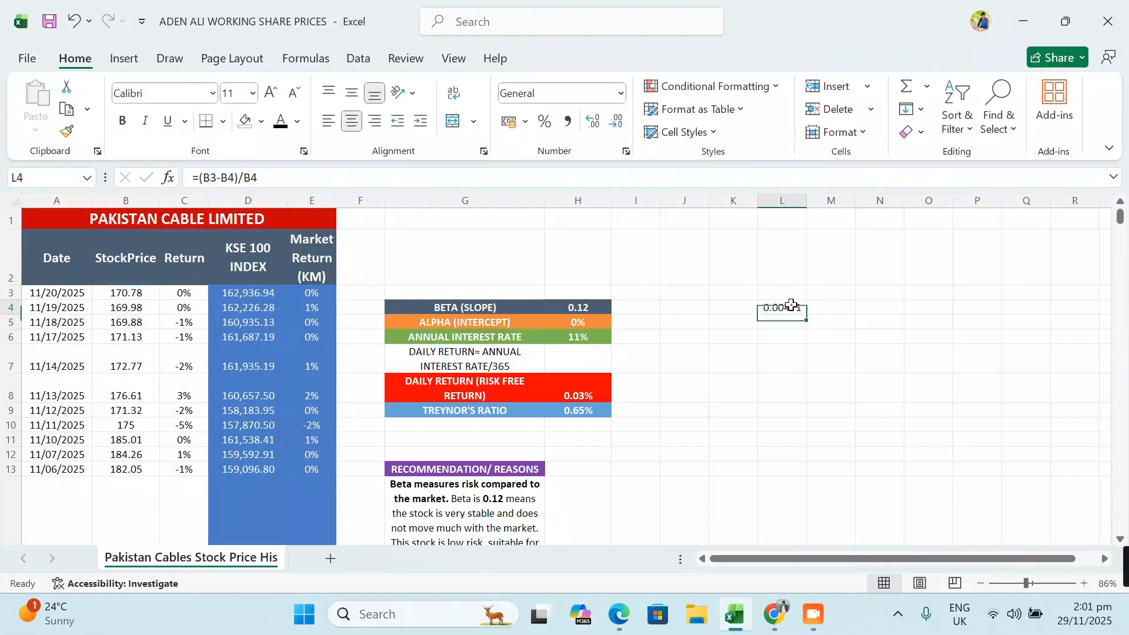
pyautogui.click(544, 121)
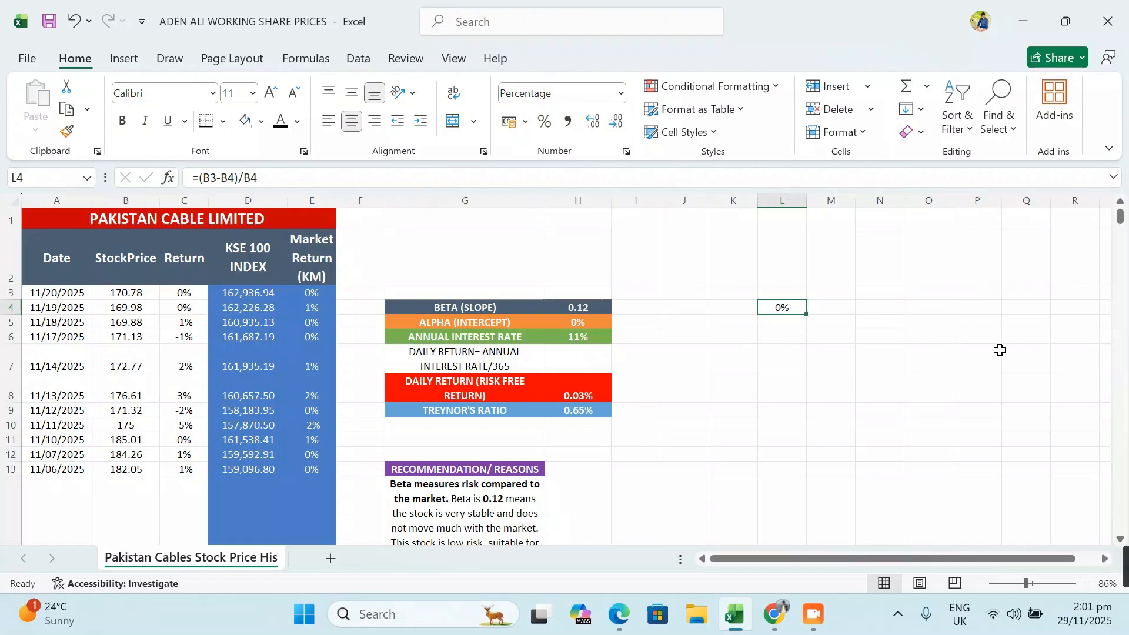
pyautogui.click(912, 322)
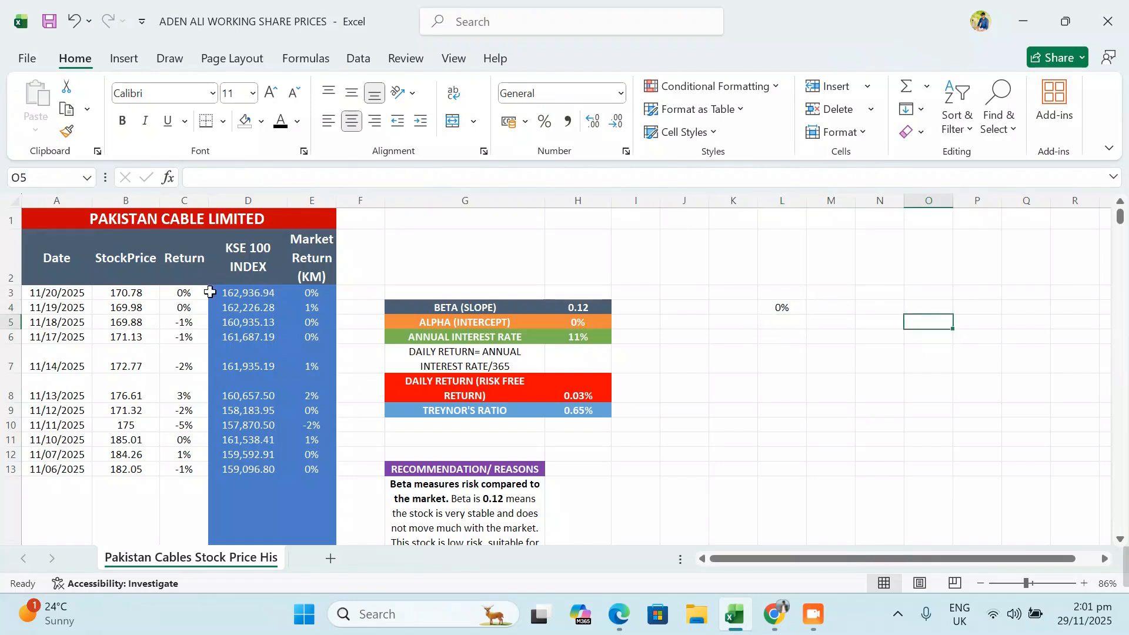
# - Examine the stock return in C3, the market return formulas in E4 and E3, and the KSE 100 index value in D3
pyautogui.moveTo(199, 293); pyautogui.dragTo(209, 297)
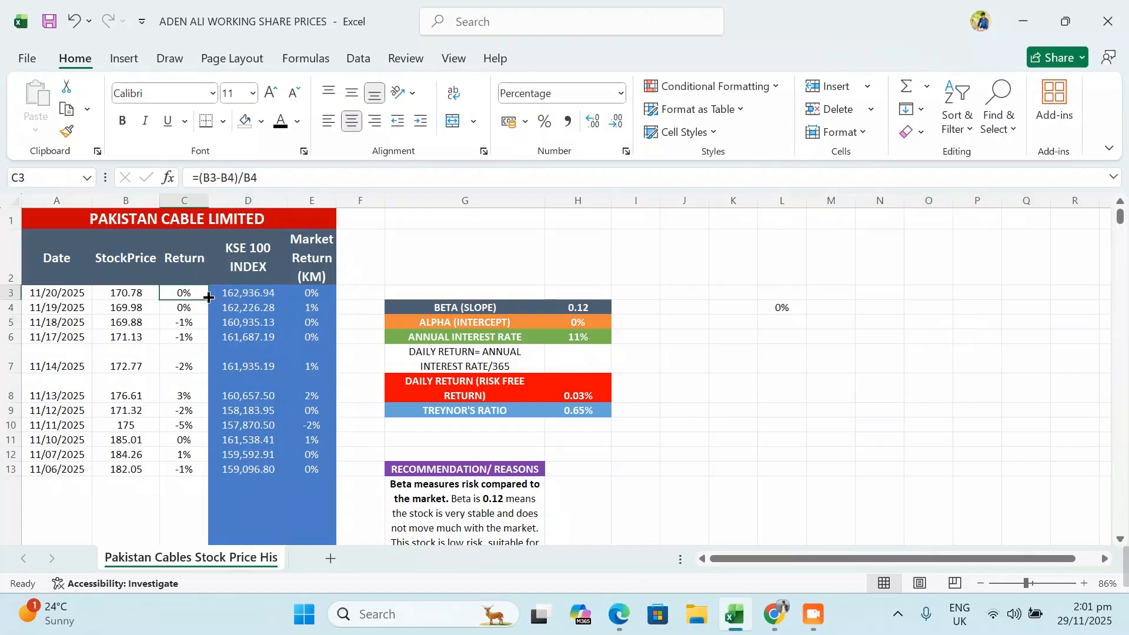
pyautogui.click(209, 298)
pyautogui.scroll(-3, 193, 399)
pyautogui.scroll(3, 193, 399)
pyautogui.click(310, 304)
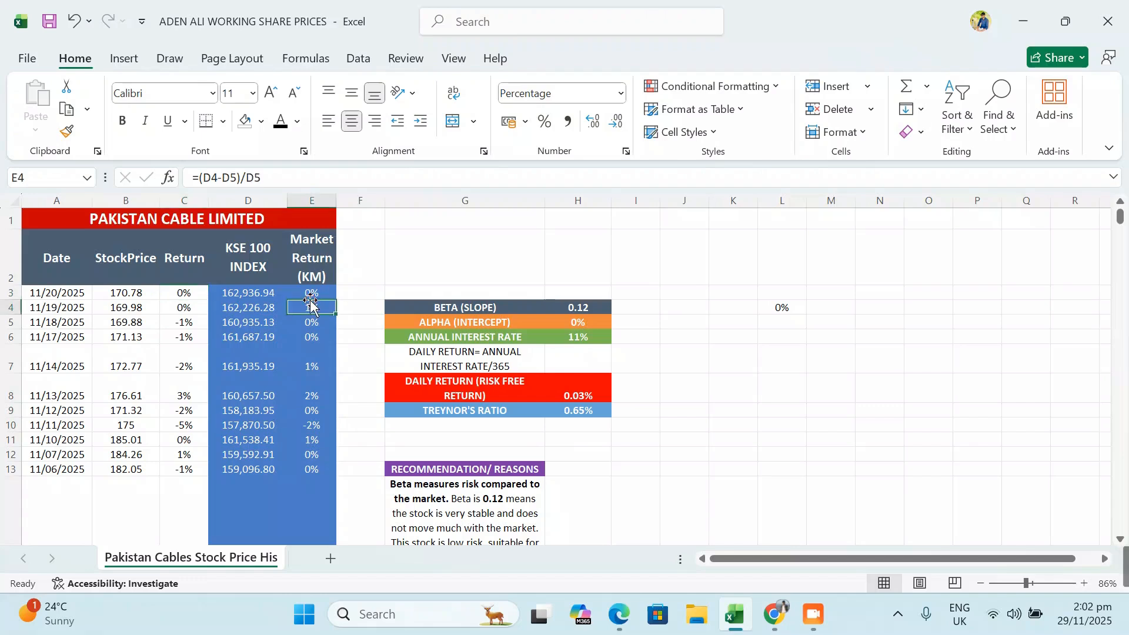
pyautogui.click(308, 294)
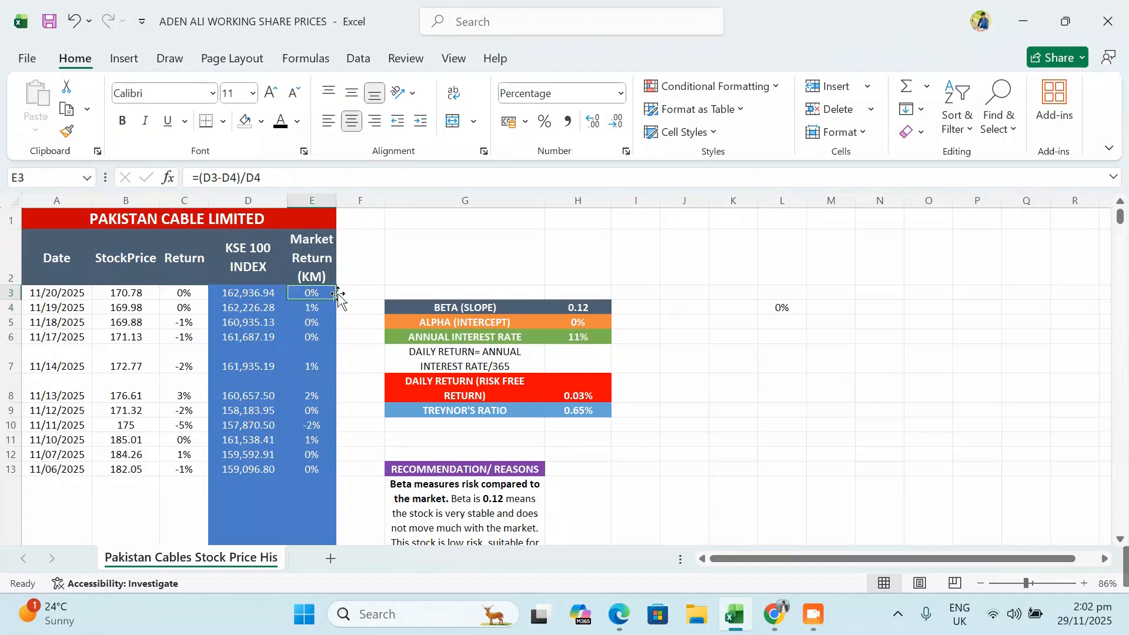
pyautogui.click(268, 290)
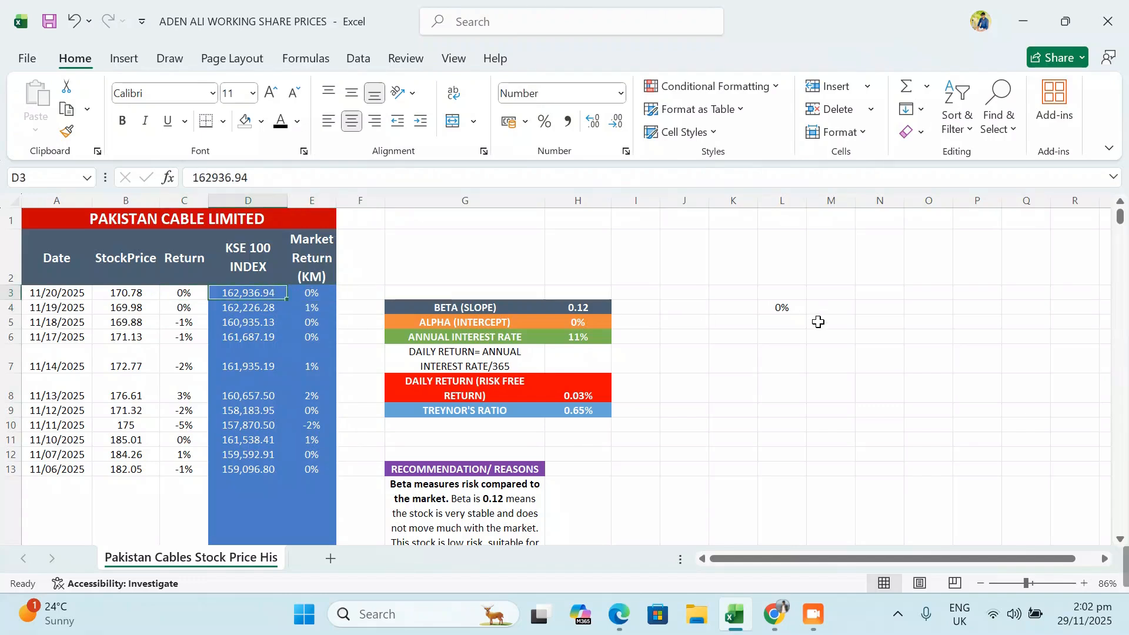
# - Calculate the market return in cell L6 with the formula =(D3-D4)/D4 and format it as a percentage
pyautogui.click(785, 335)
pyautogui.write('=')
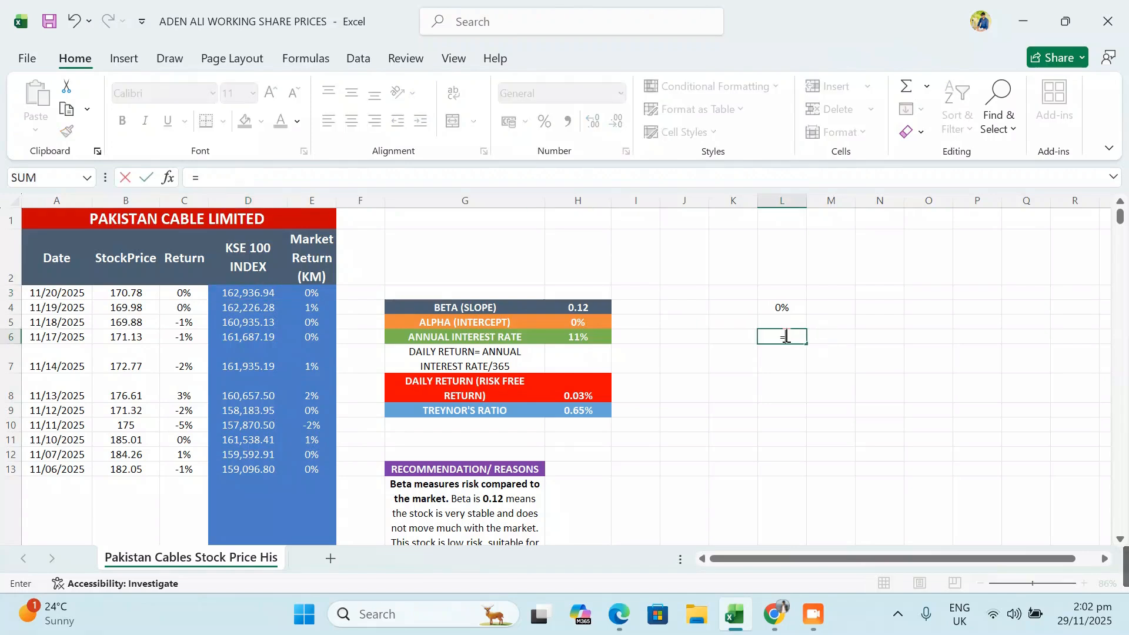
pyautogui.write('(')
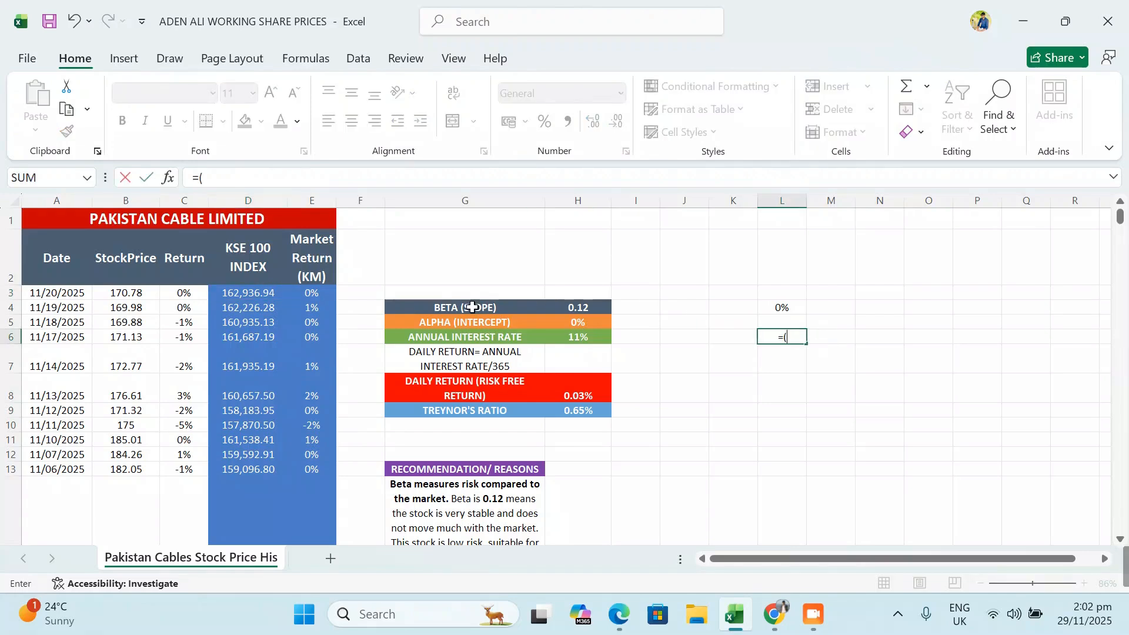
pyautogui.click(258, 291)
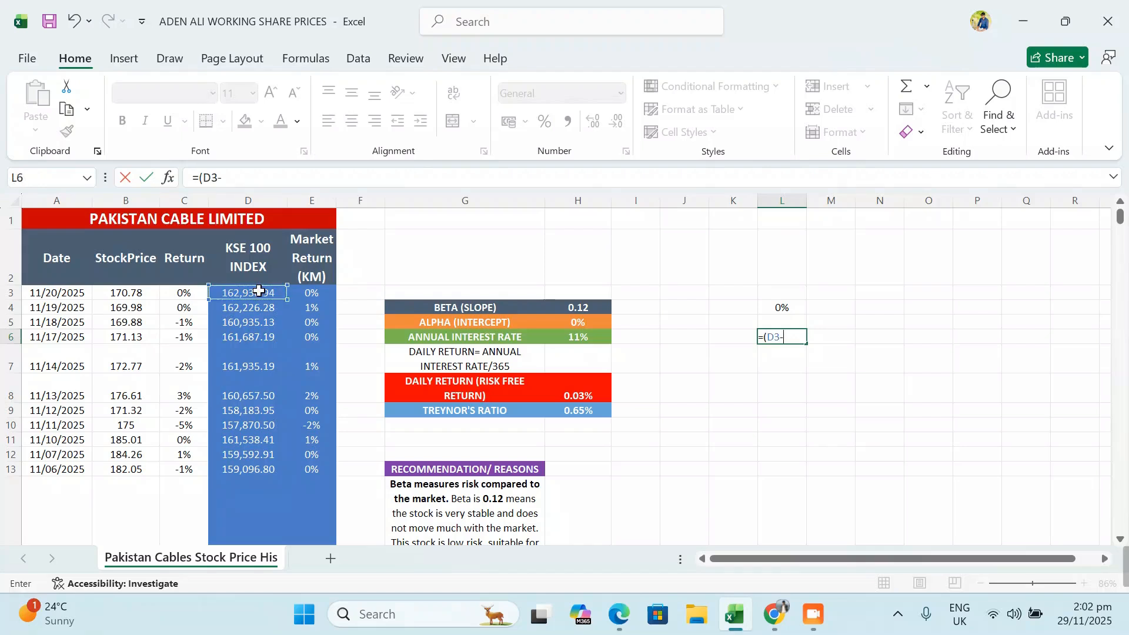
pyautogui.write('-')
pyautogui.click(255, 304)
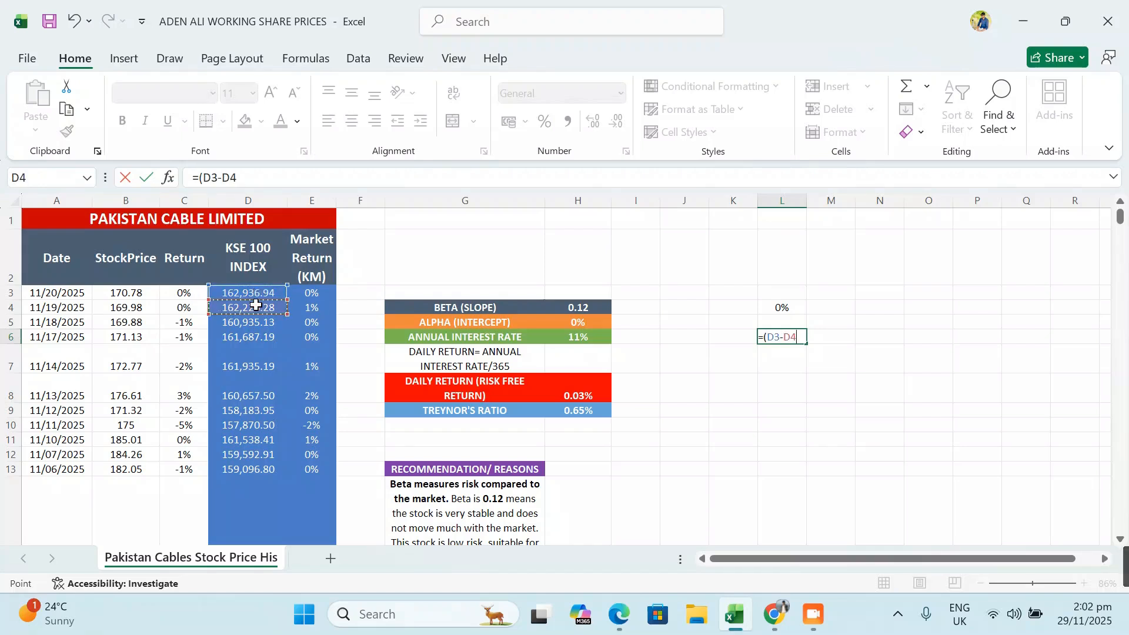
pyautogui.write(')/')
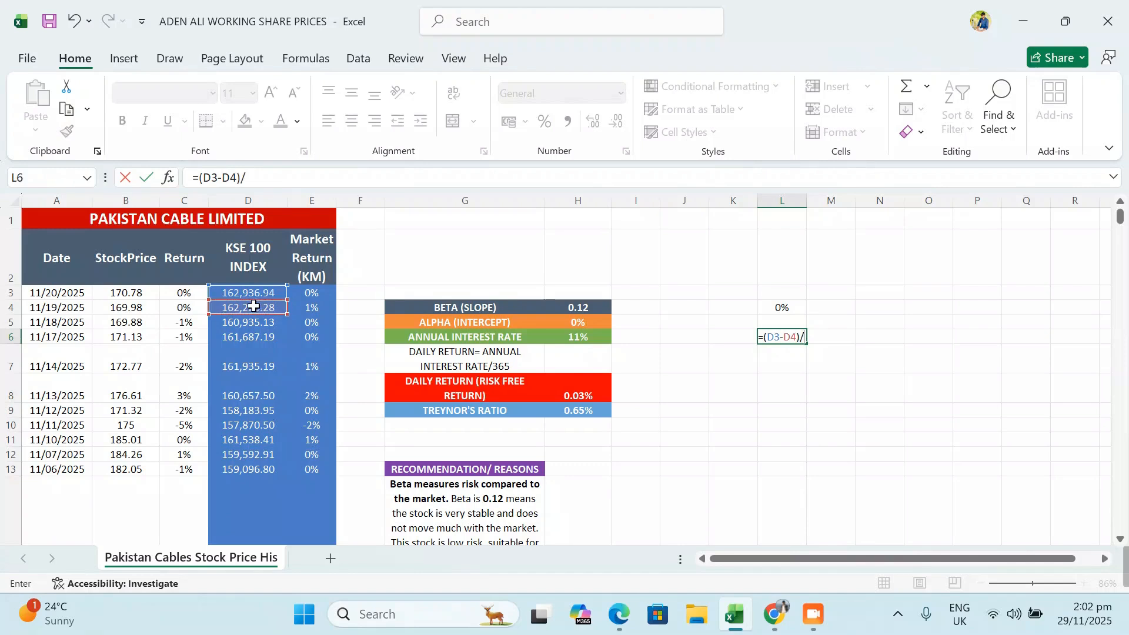
pyautogui.click(253, 306)
pyautogui.press('Return')
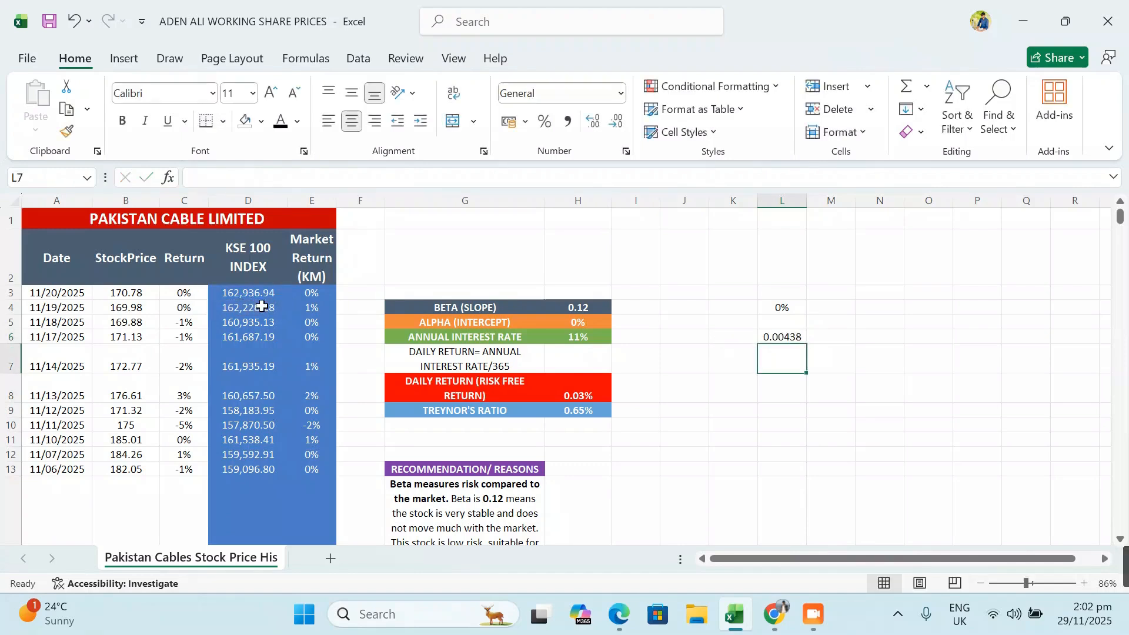
pyautogui.click(769, 337)
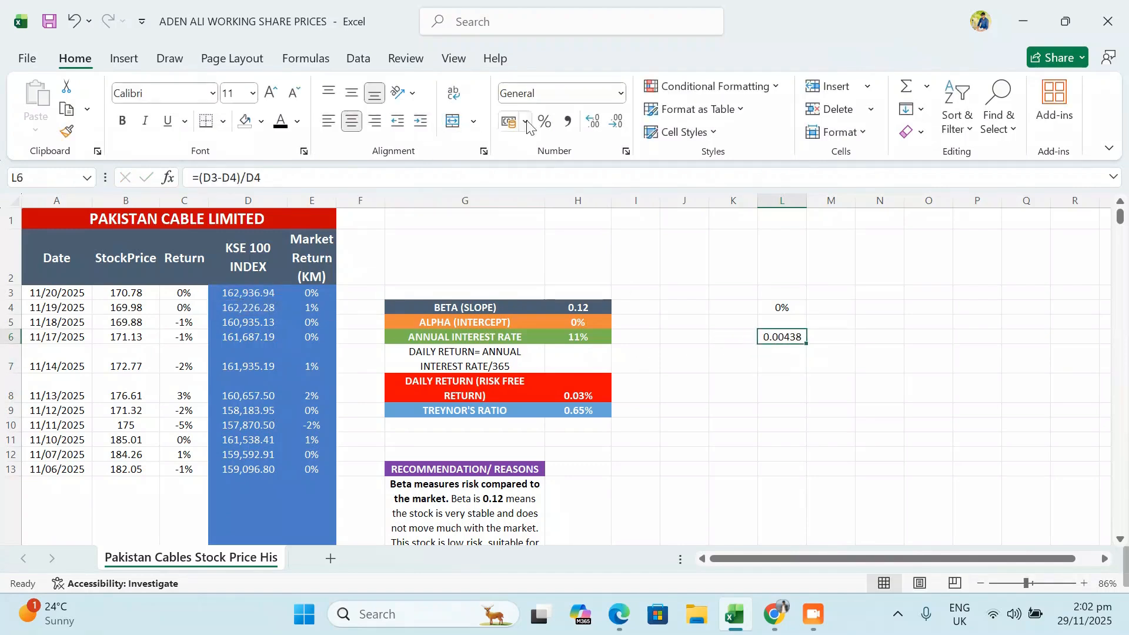
pyautogui.click(545, 122)
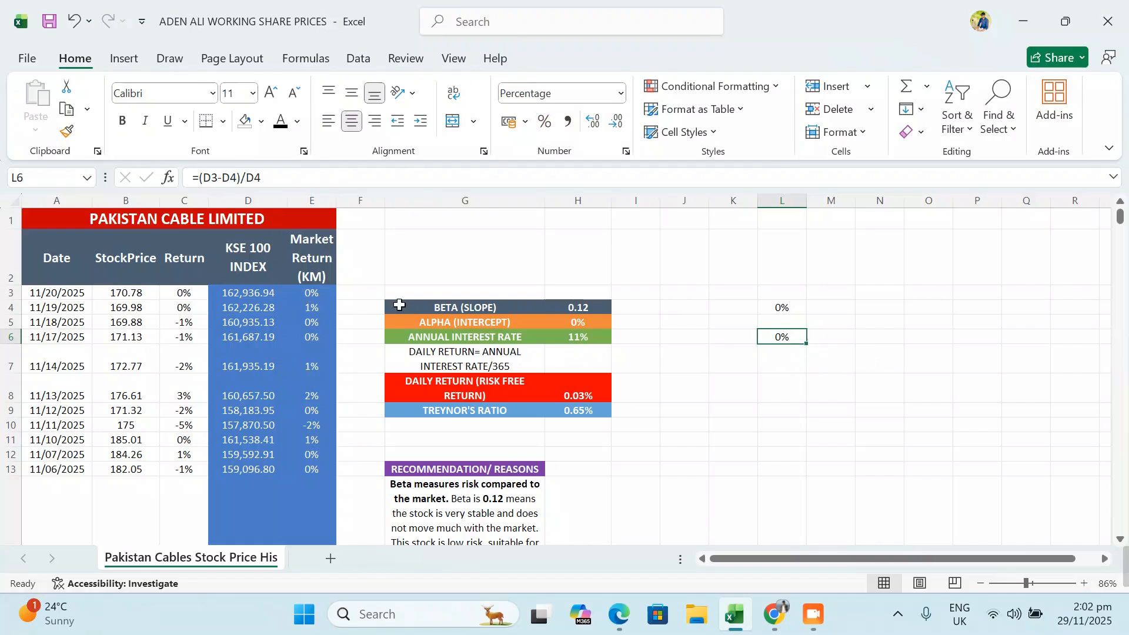
# - Review the daily stock and market return rows, and examine the beta formula in cell H4
pyautogui.scroll(-3, 345, 321)
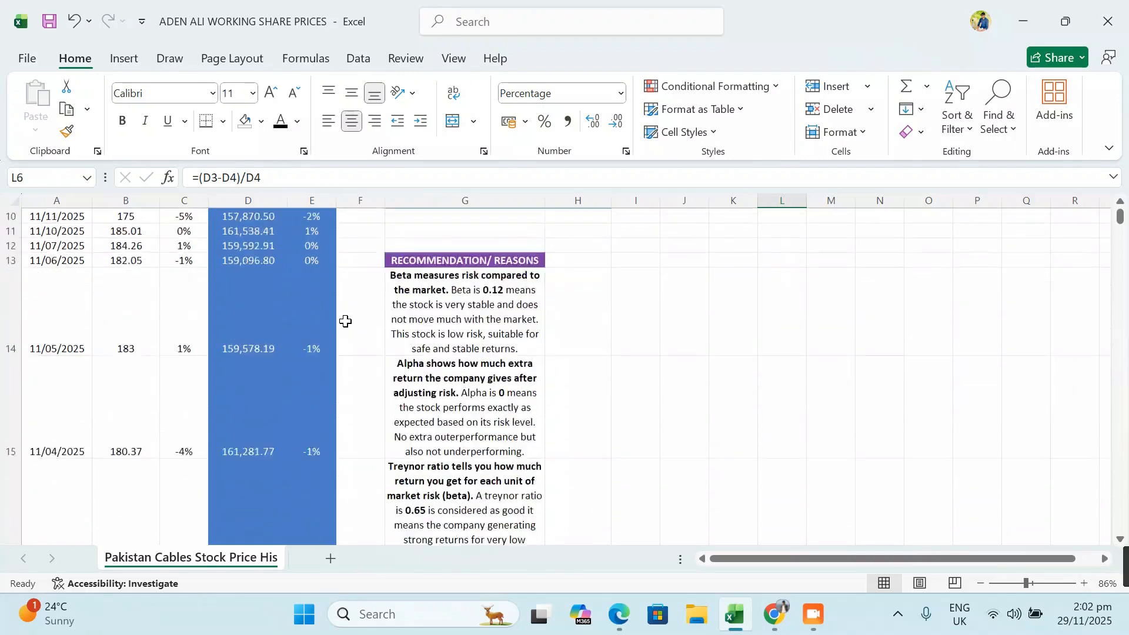
pyautogui.scroll(-3, 345, 321)
pyautogui.scroll(8, 346, 321)
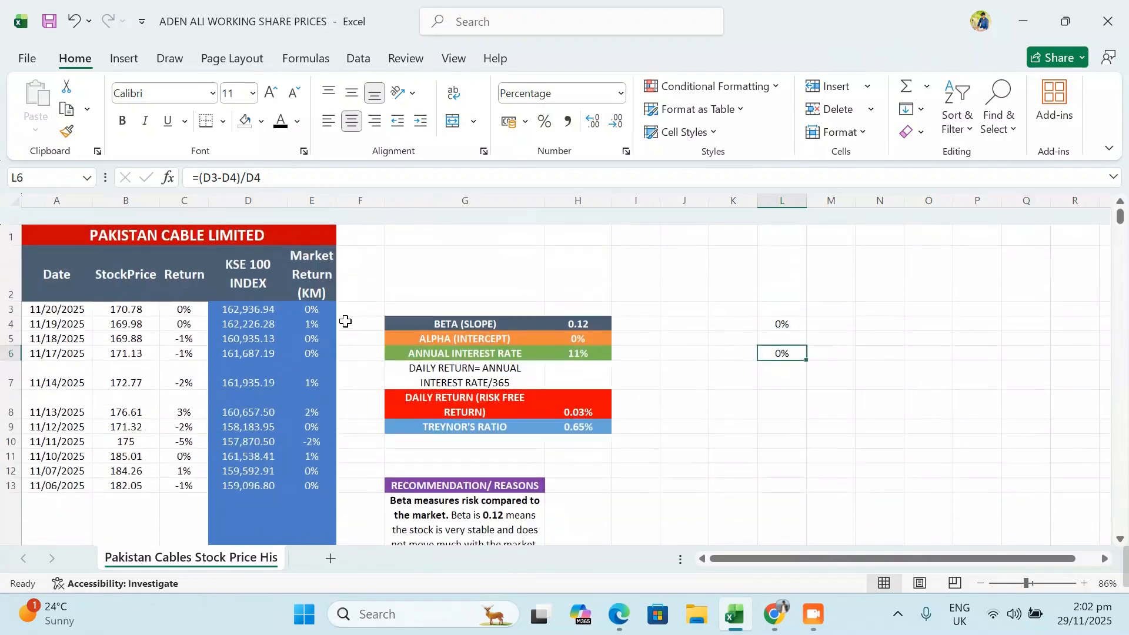
pyautogui.scroll(-1, 345, 321)
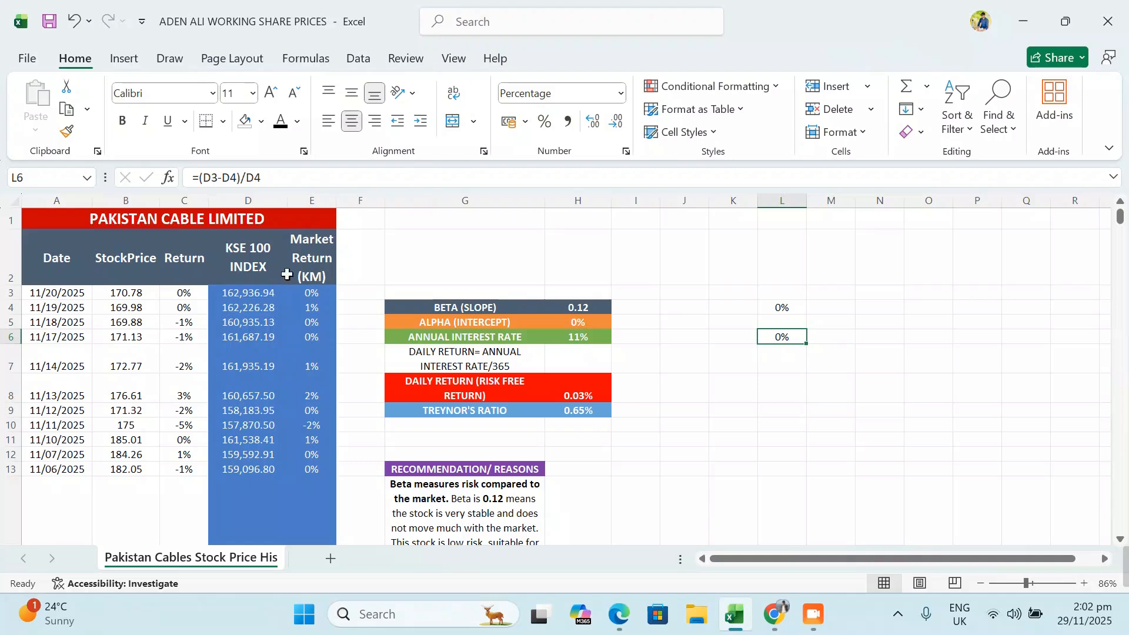
pyautogui.scroll(-5, 221, 421)
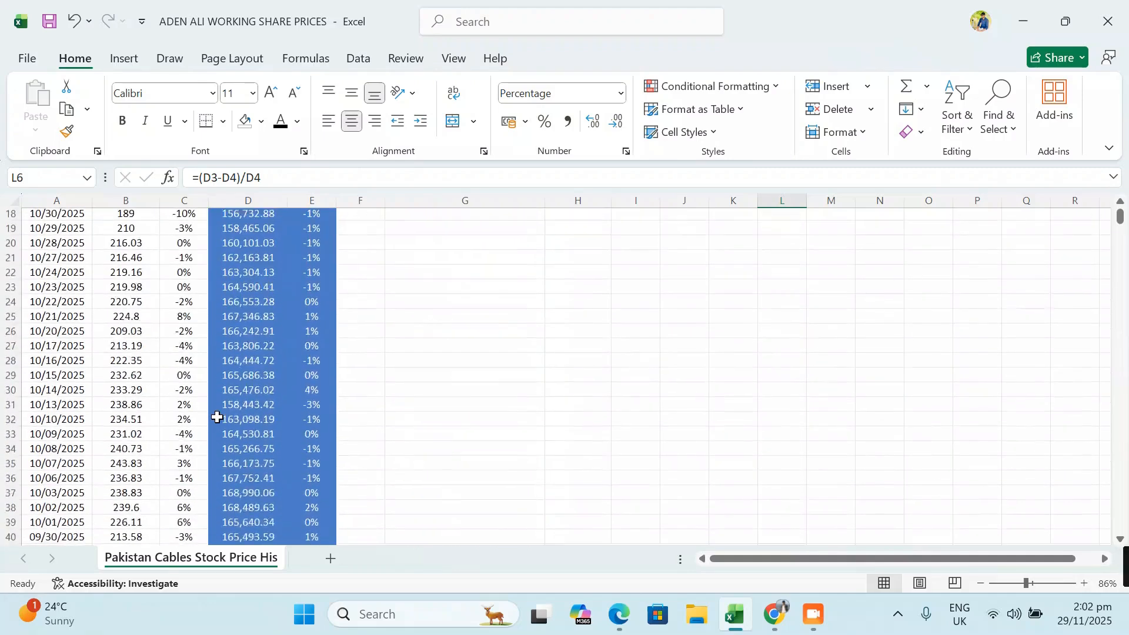
pyautogui.scroll(3, 222, 416)
pyautogui.scroll(2, 217, 417)
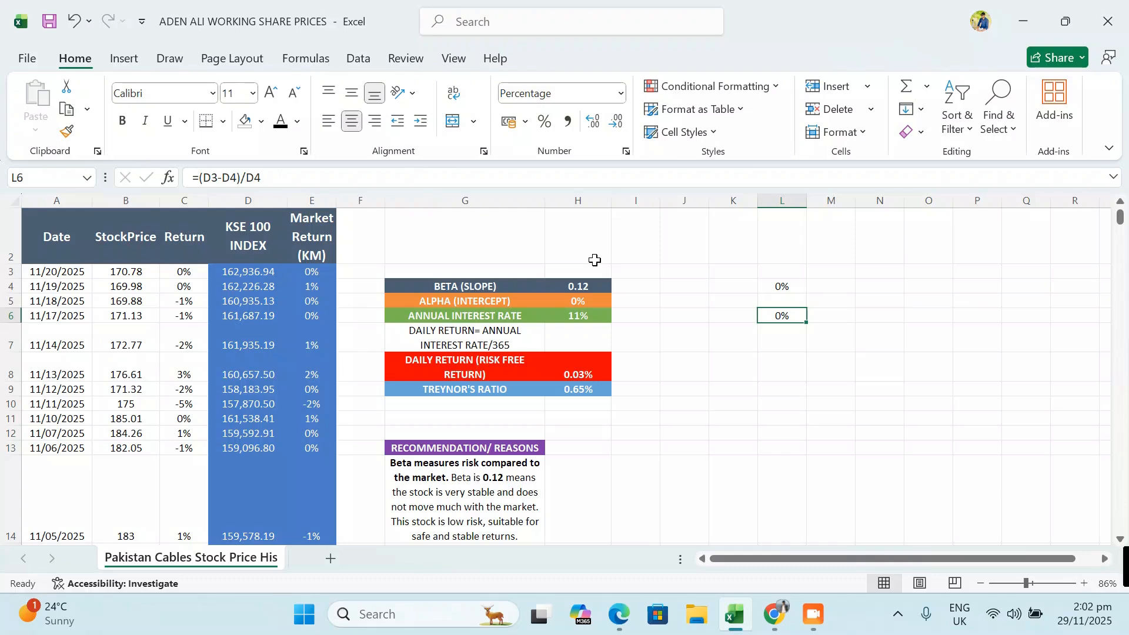
pyautogui.click(583, 287)
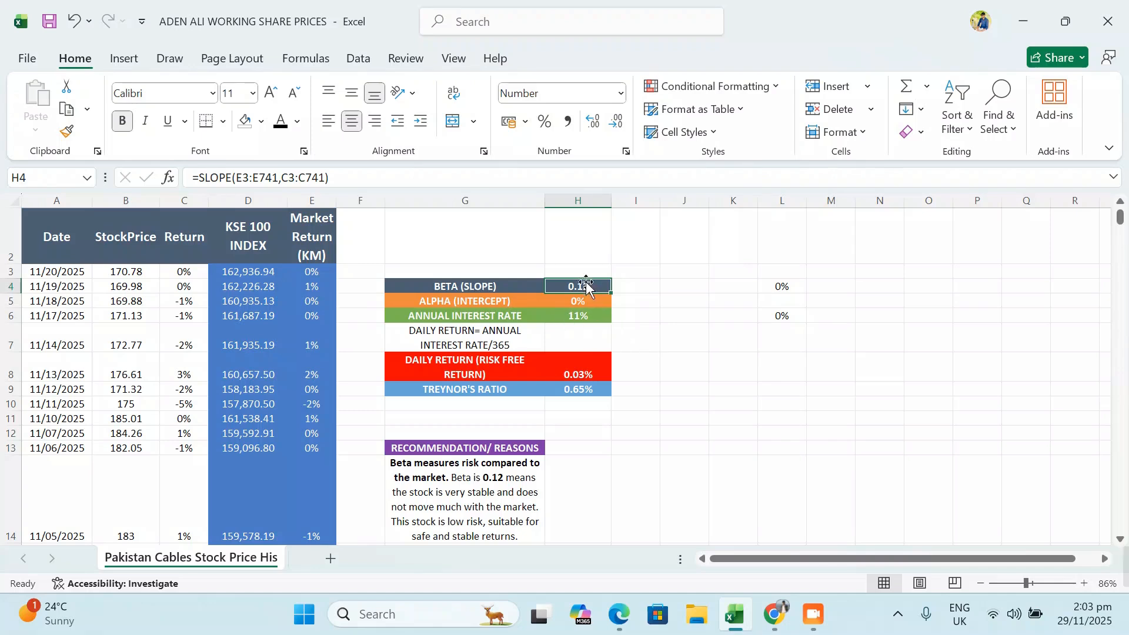
# - Calculate the beta in cell L8 with the formula =SLOPE(C3:C741,E3:E741), using stock returns against market returns
pyautogui.click(784, 366)
pyautogui.write('=')
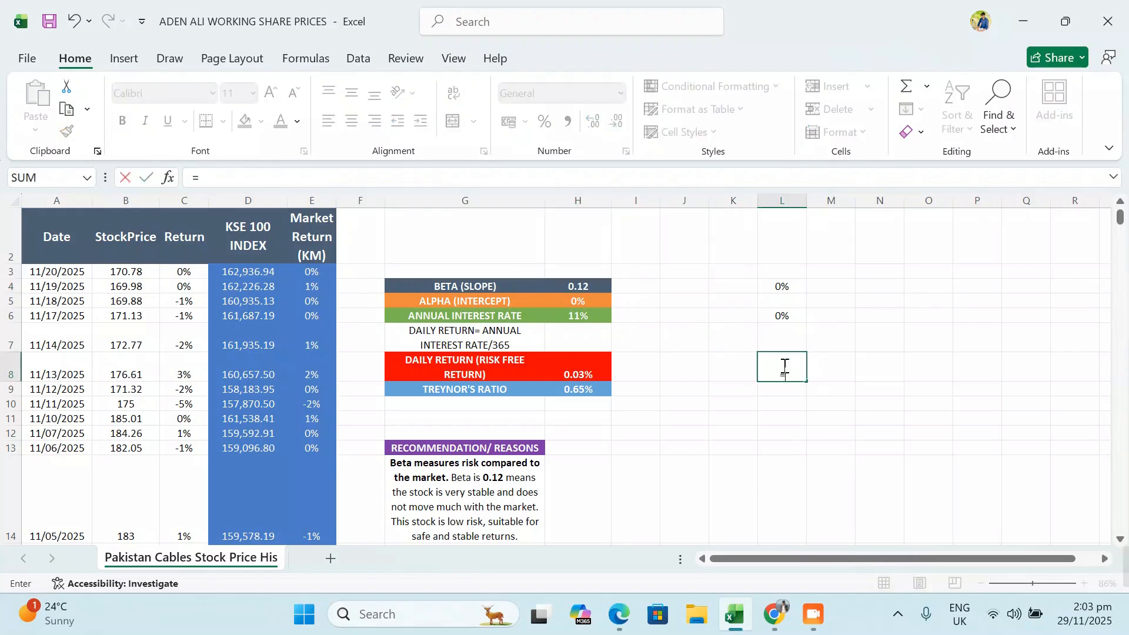
pyautogui.write('SLOPE')
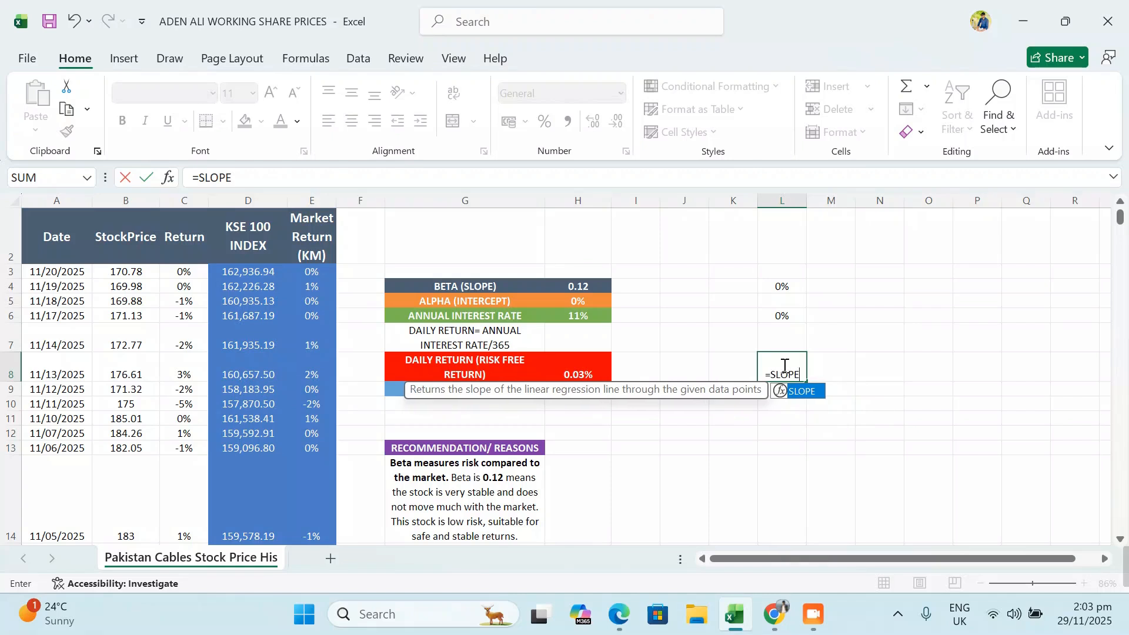
pyautogui.doubleClick(810, 391)
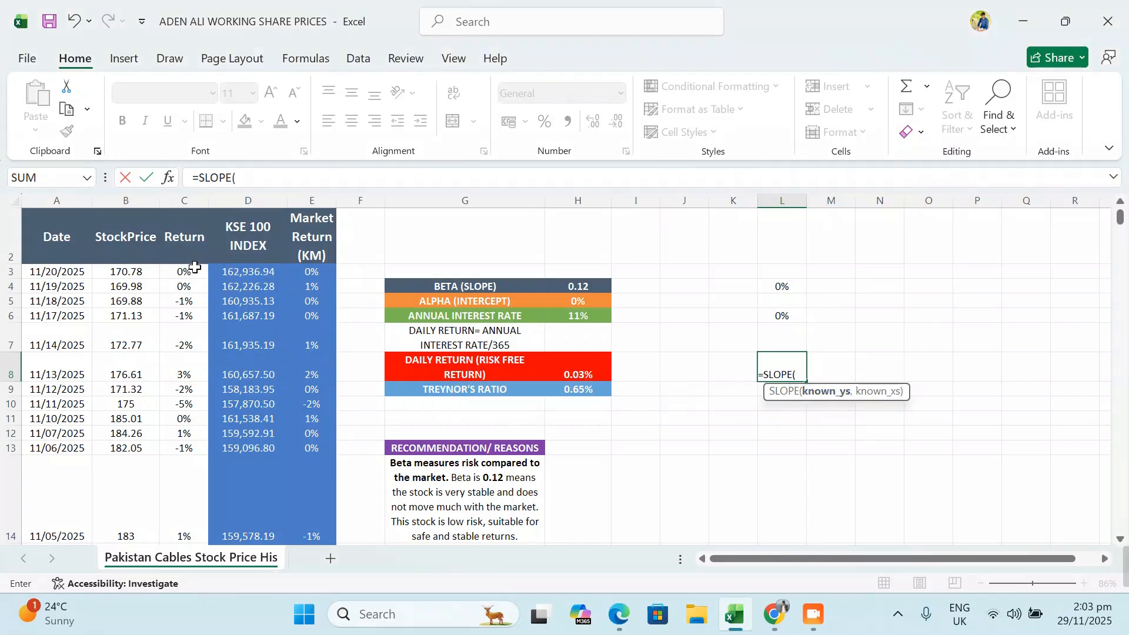
pyautogui.moveTo(195, 267); pyautogui.dragTo(190, 490)
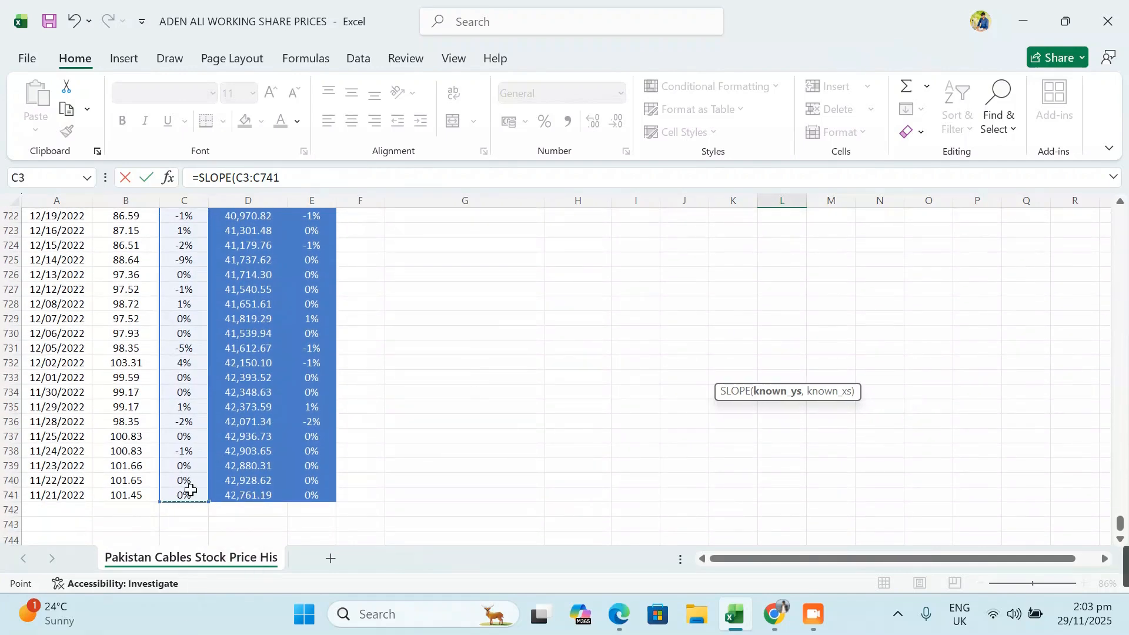
pyautogui.write(',')
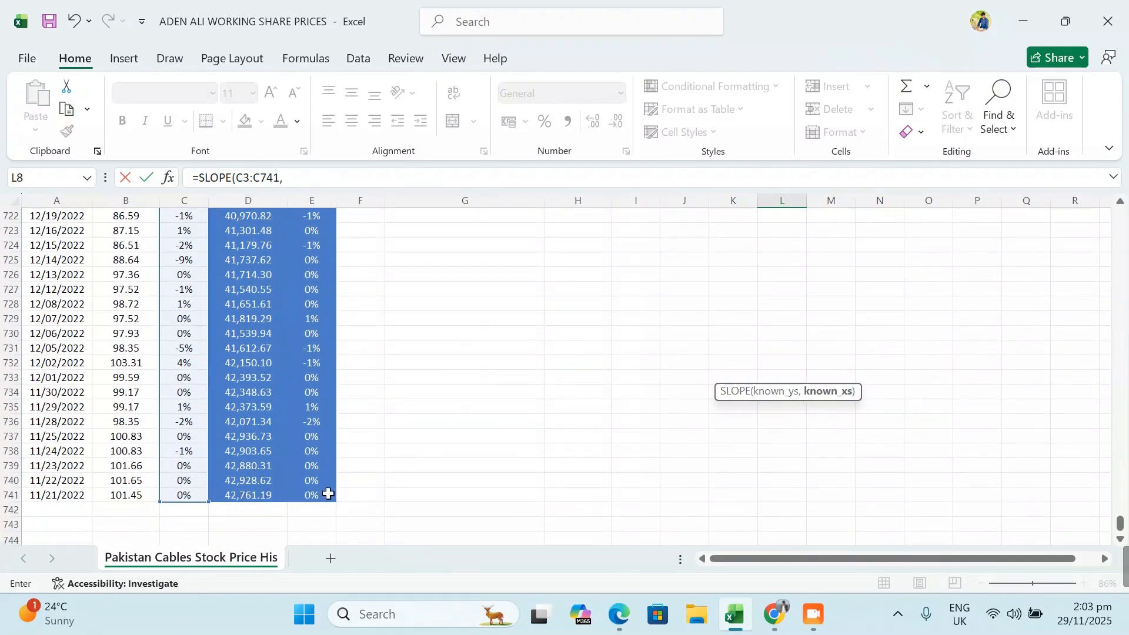
pyautogui.moveTo(312, 497); pyautogui.dragTo(318, 290)
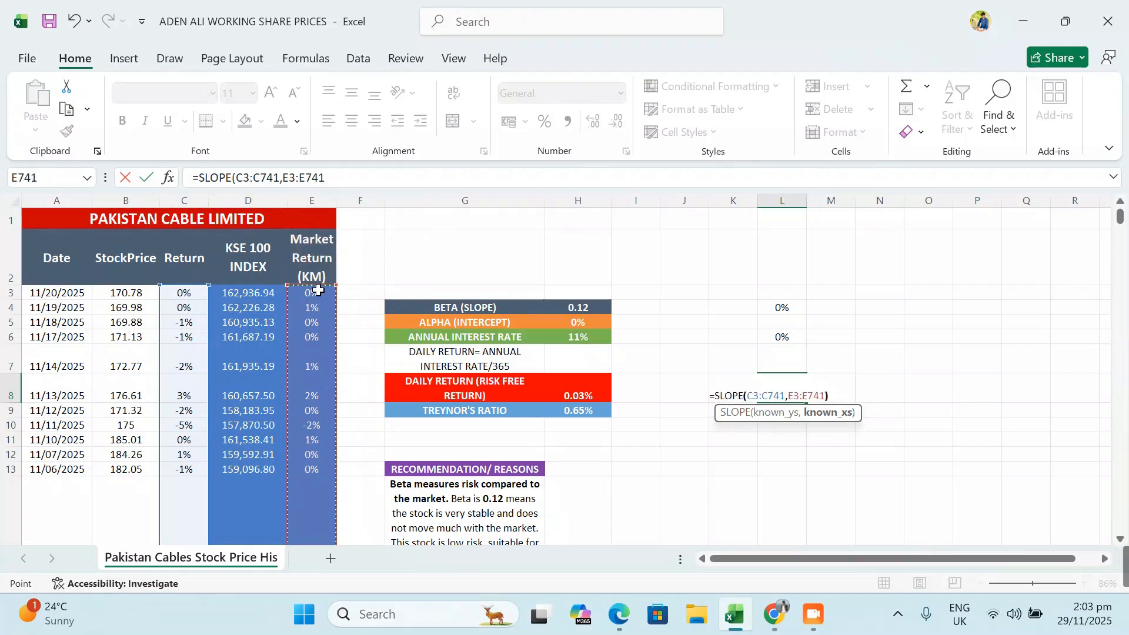
pyautogui.press('Return')
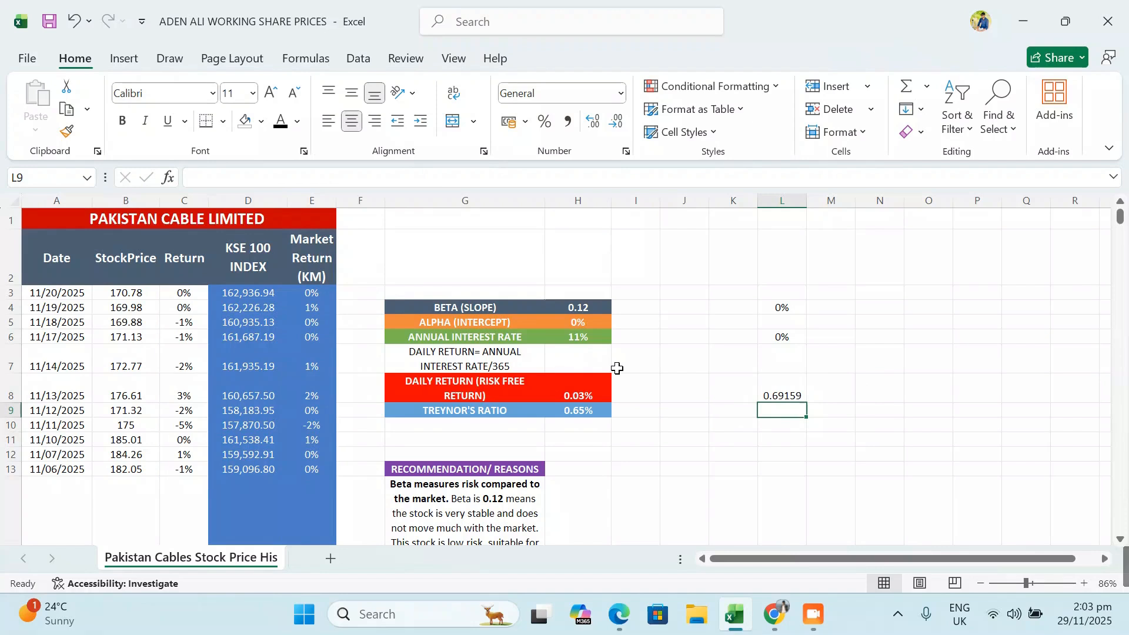
# - Reduce the slope value in cell L8 to two decimal places and clear the cell's formula
pyautogui.click(780, 388)
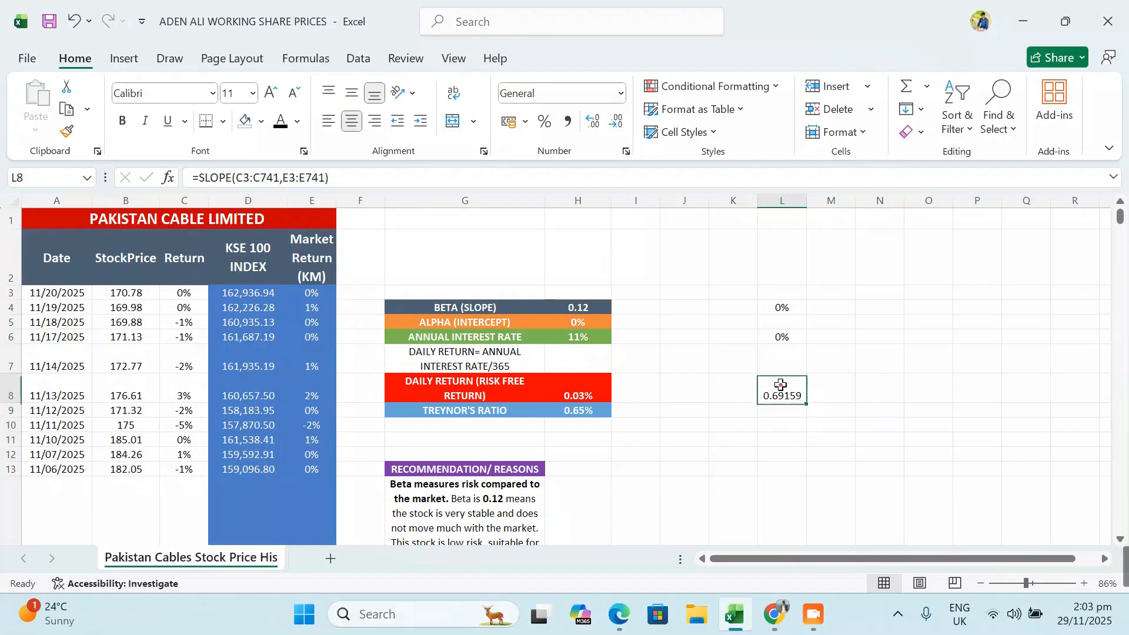
pyautogui.click(615, 126)
pyautogui.click(616, 128)
pyautogui.click(615, 128)
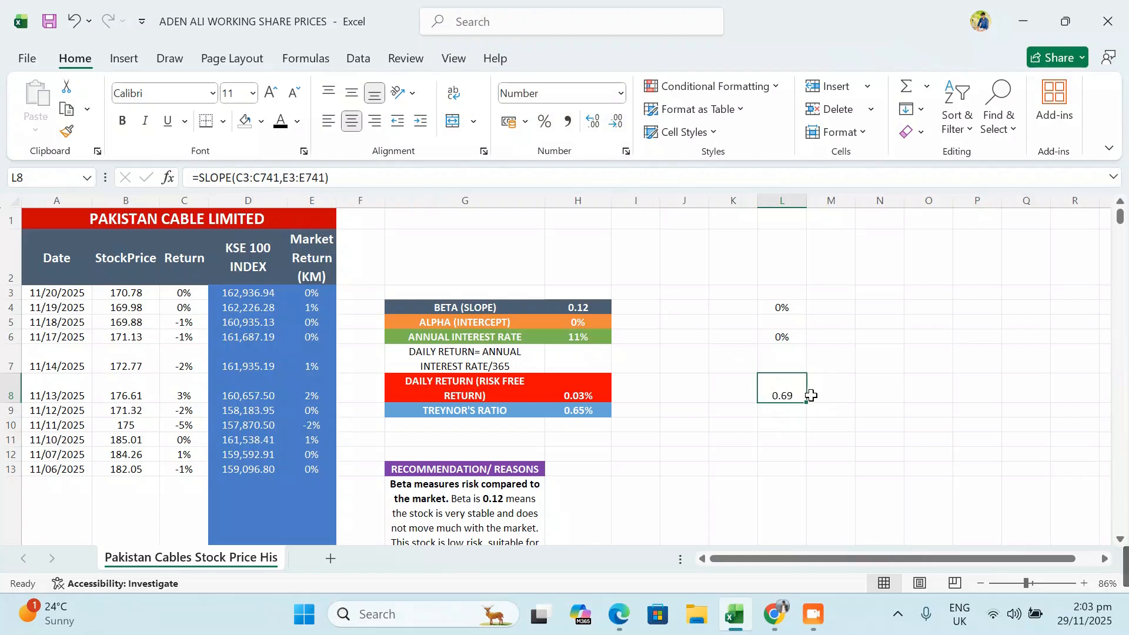
pyautogui.doubleClick(794, 393)
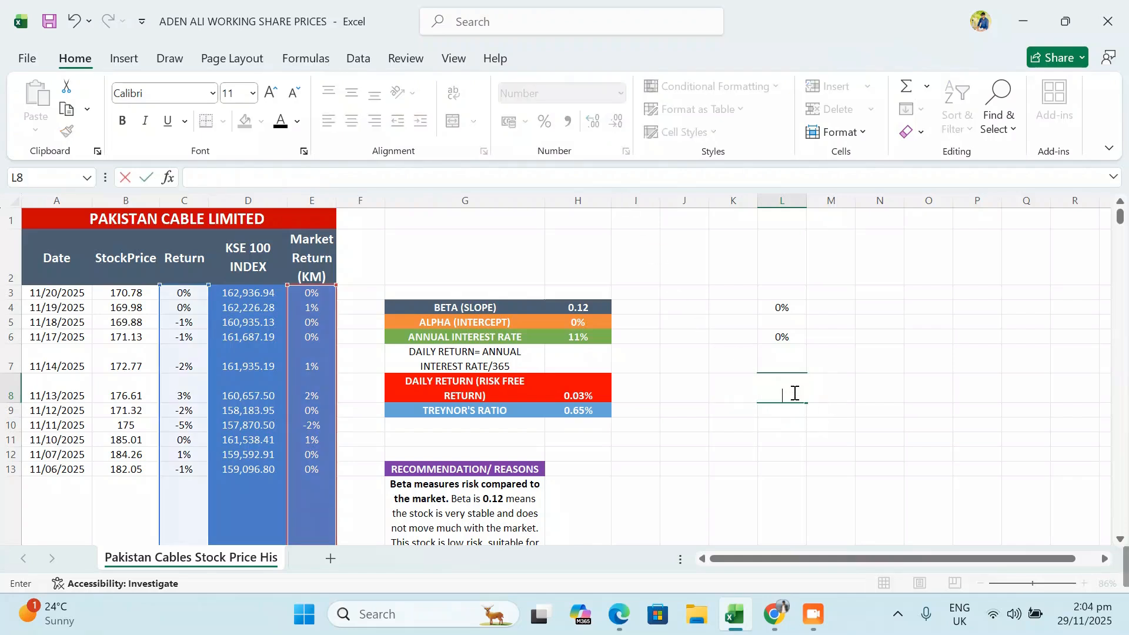
pyautogui.click(627, 280)
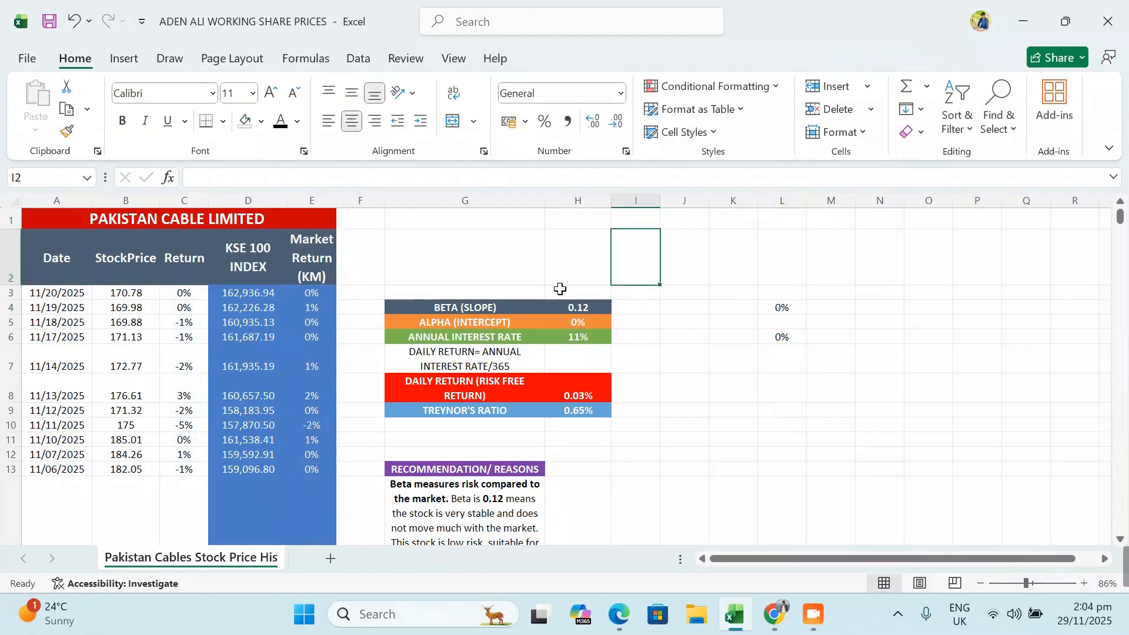
# - Examine the alpha, annual interest rate, daily risk-free return and Treynor's ratio cells in column H, and the market return formula in L6
pyautogui.click(582, 322)
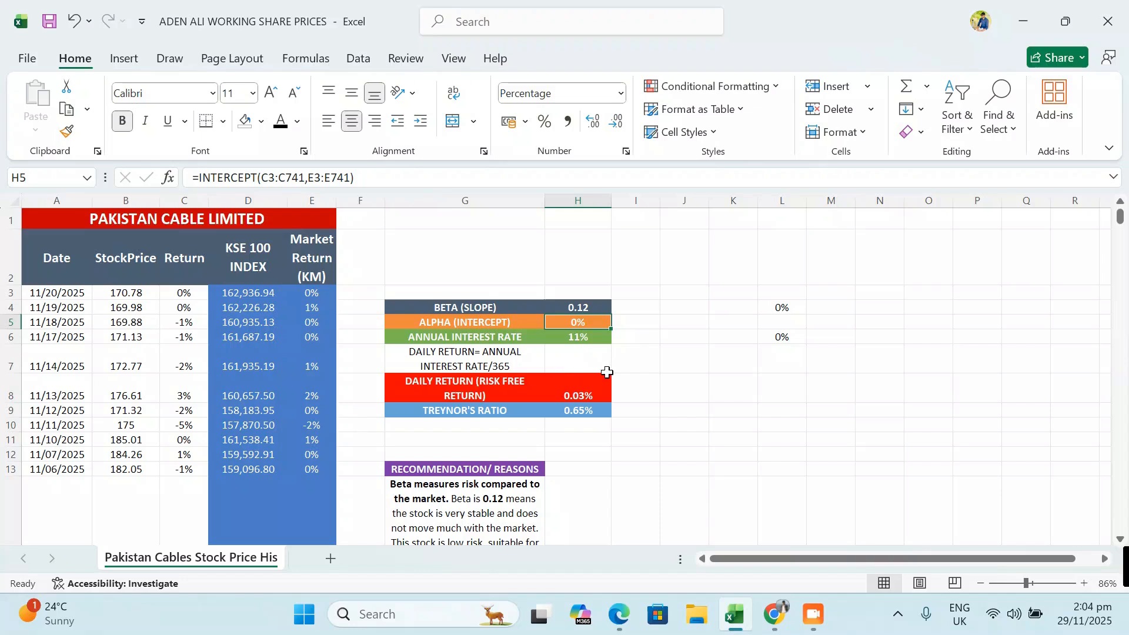
pyautogui.click(605, 338)
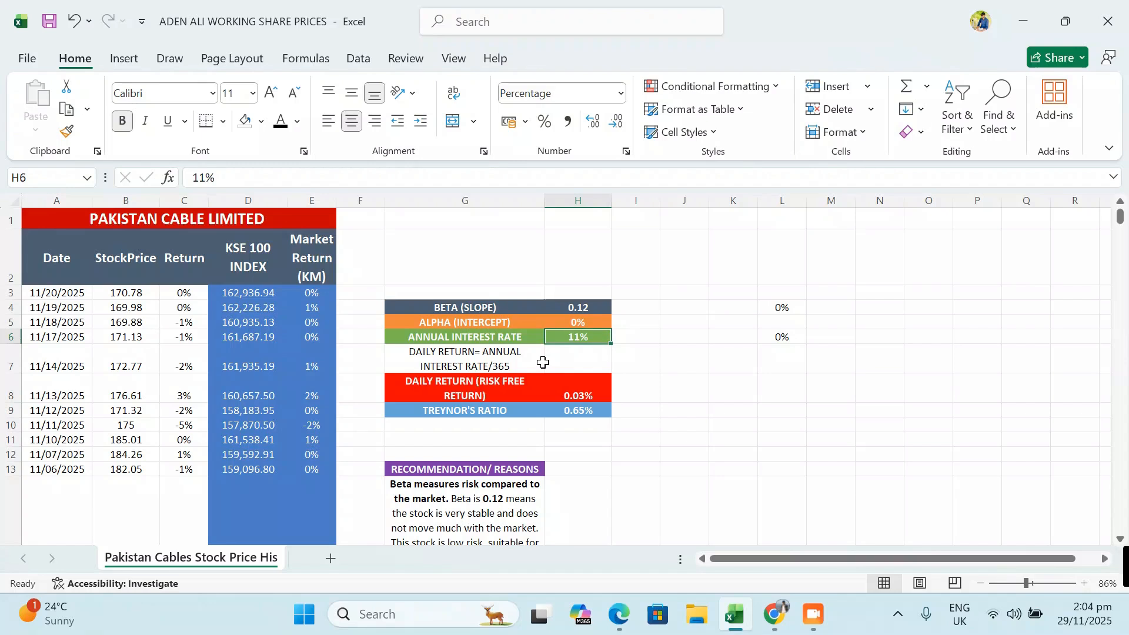
pyautogui.click(554, 388)
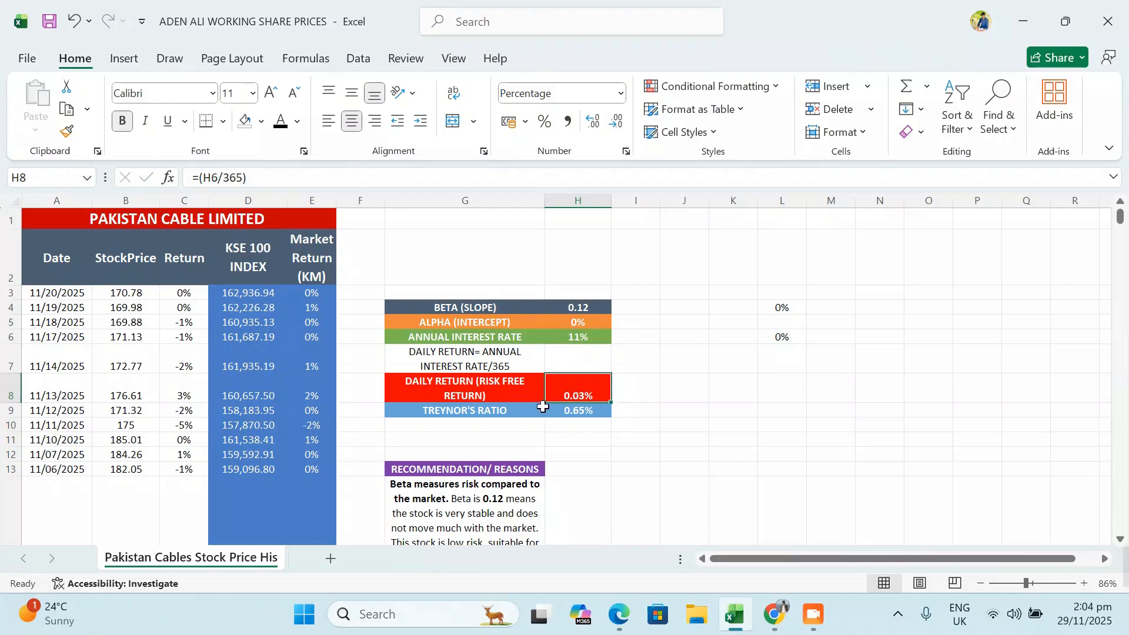
pyautogui.scroll(-1, 542, 406)
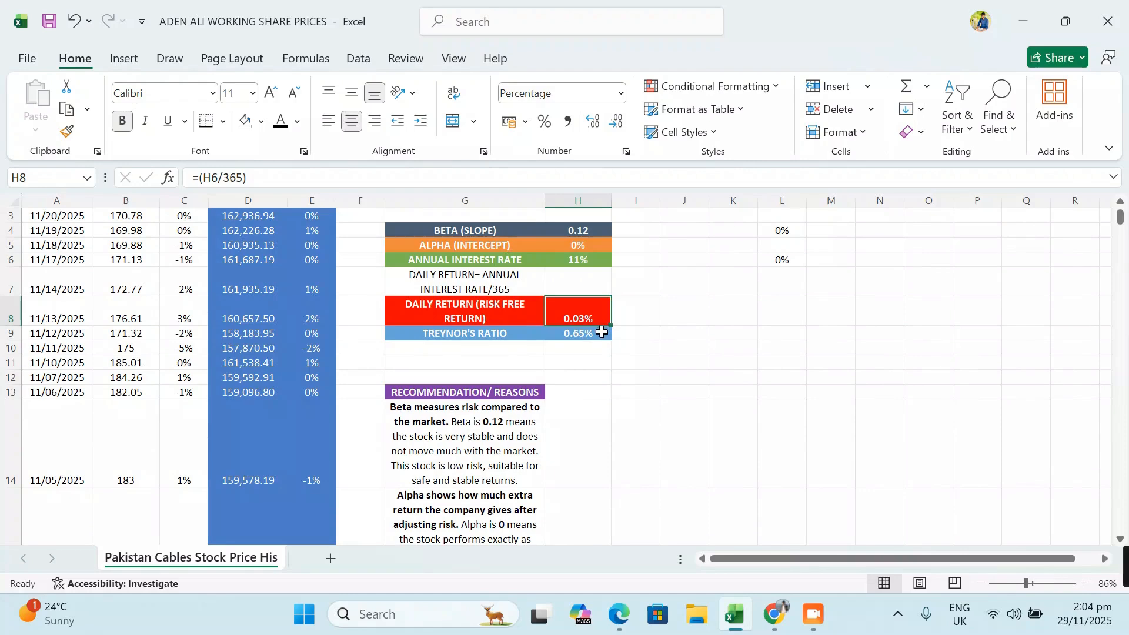
pyautogui.click(601, 332)
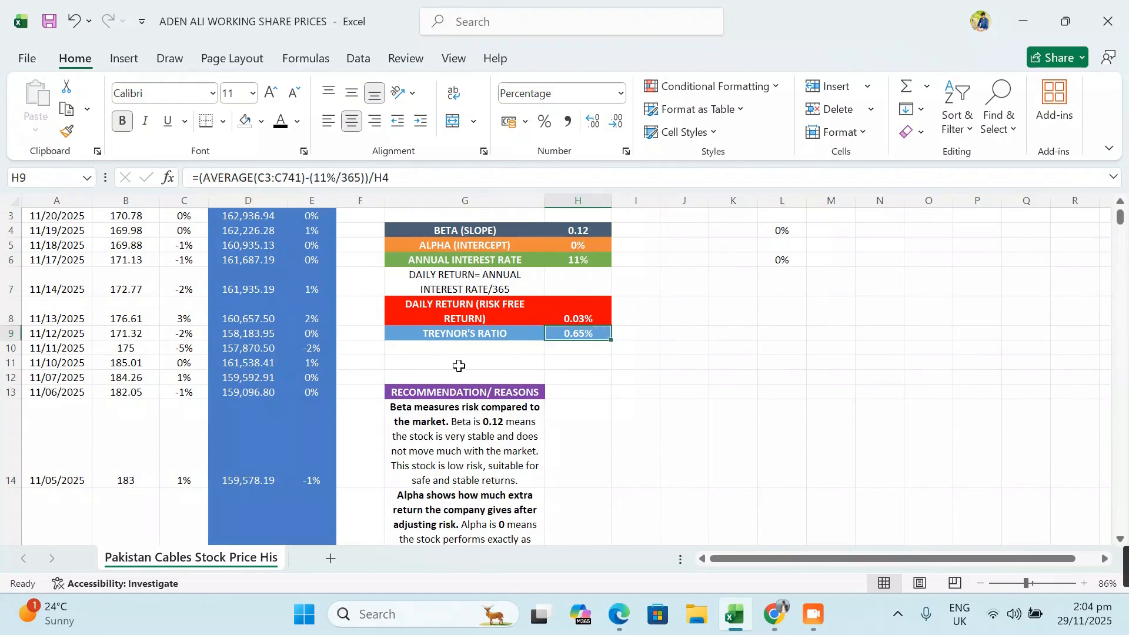
pyautogui.scroll(1, 464, 269)
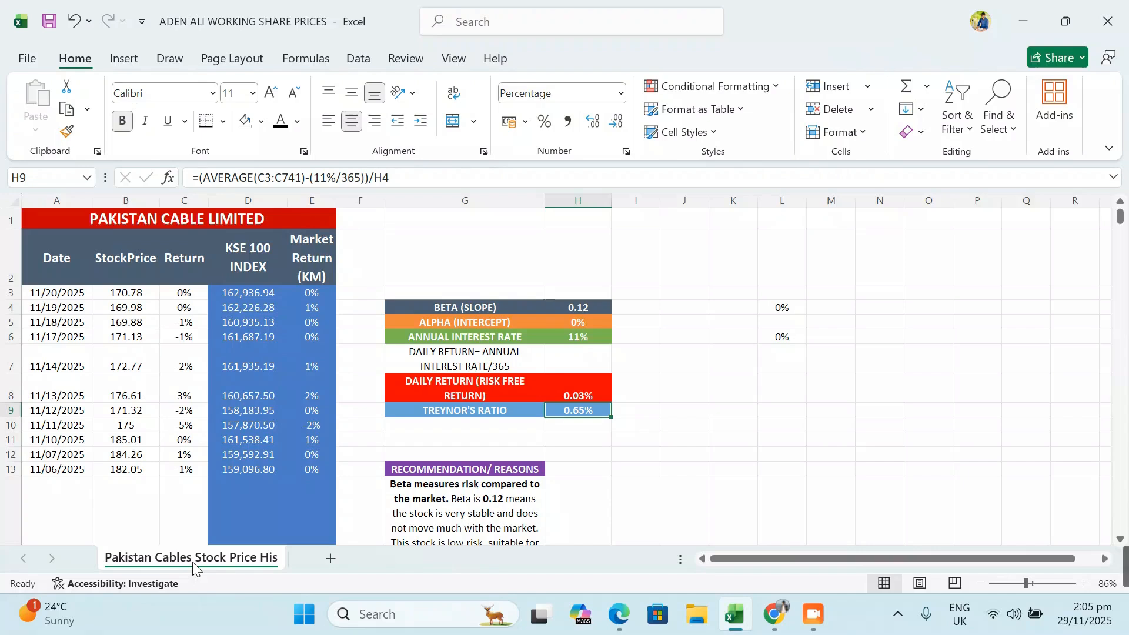
pyautogui.click(594, 381)
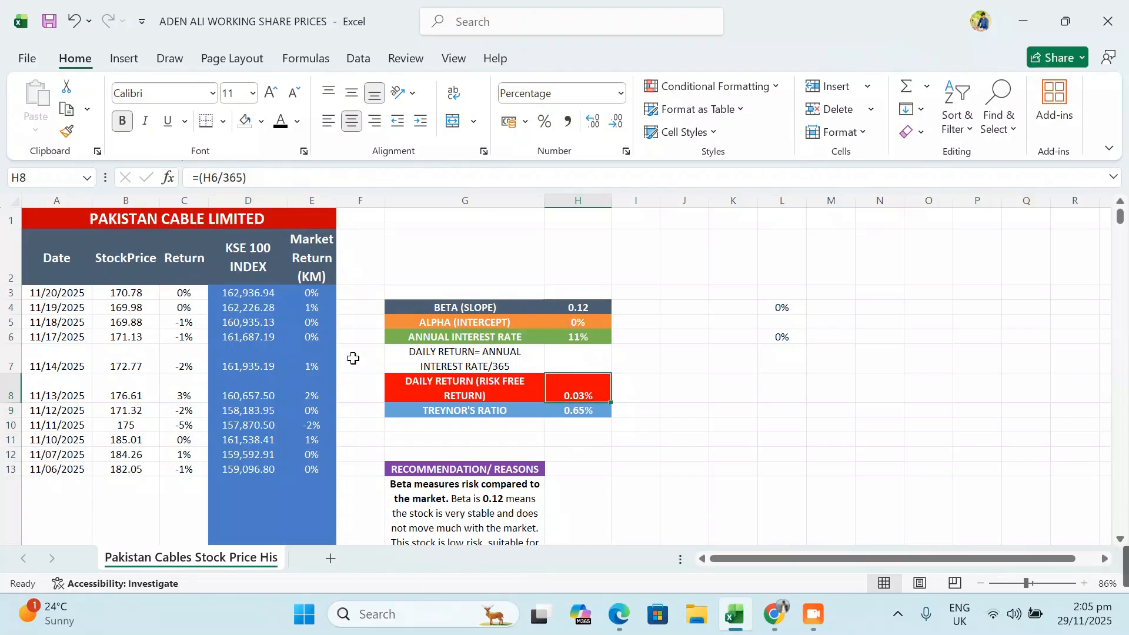
pyautogui.click(543, 234)
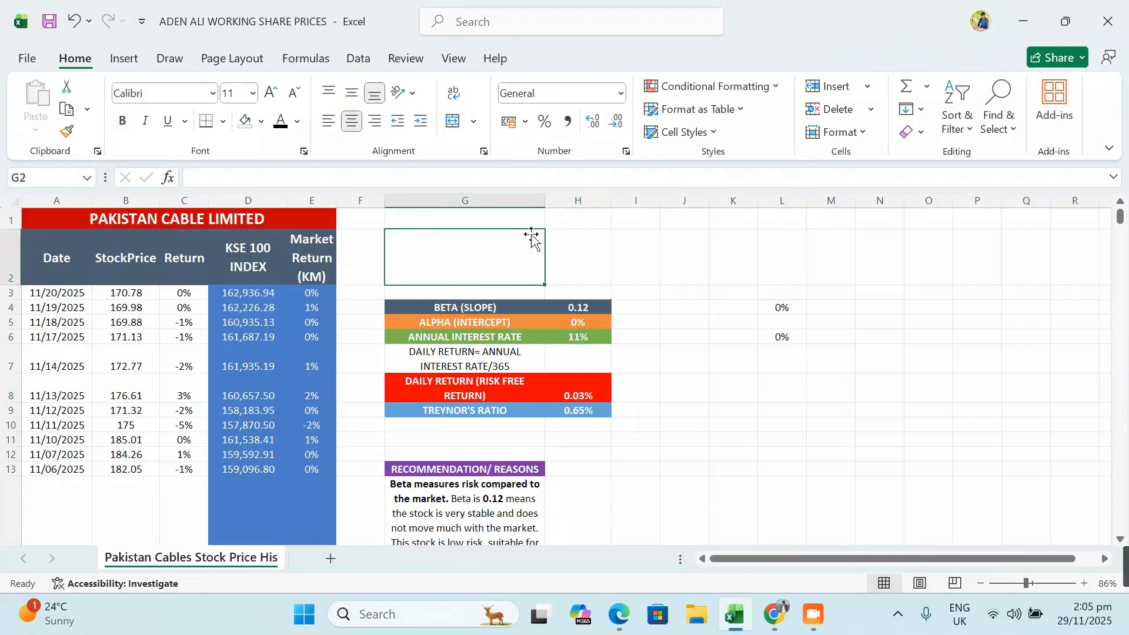
pyautogui.click(782, 333)
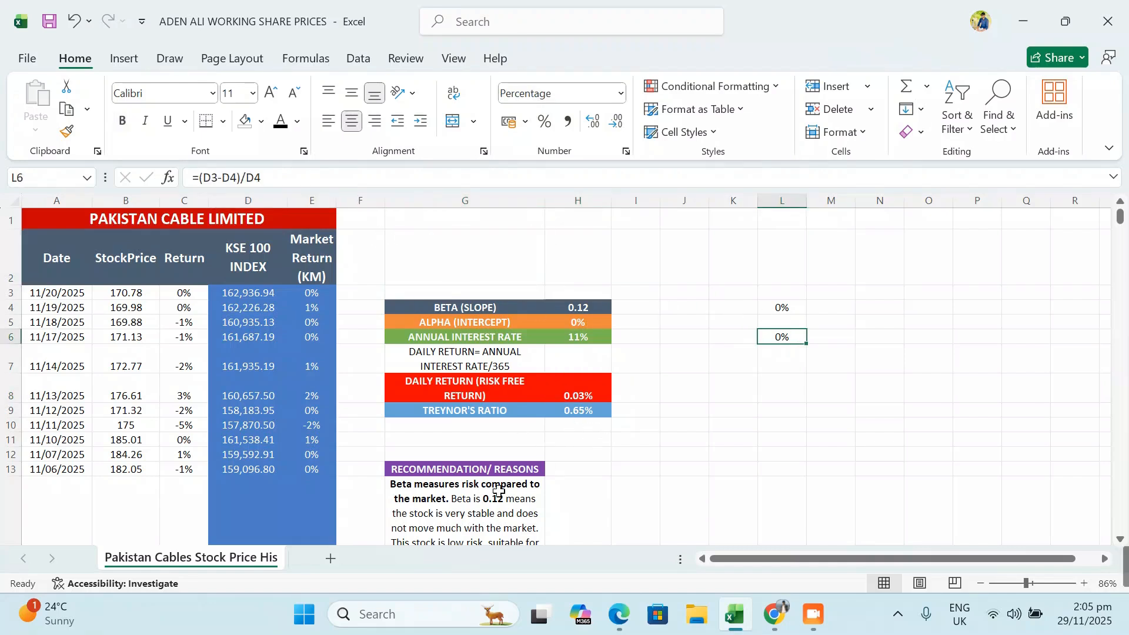
pyautogui.click(582, 411)
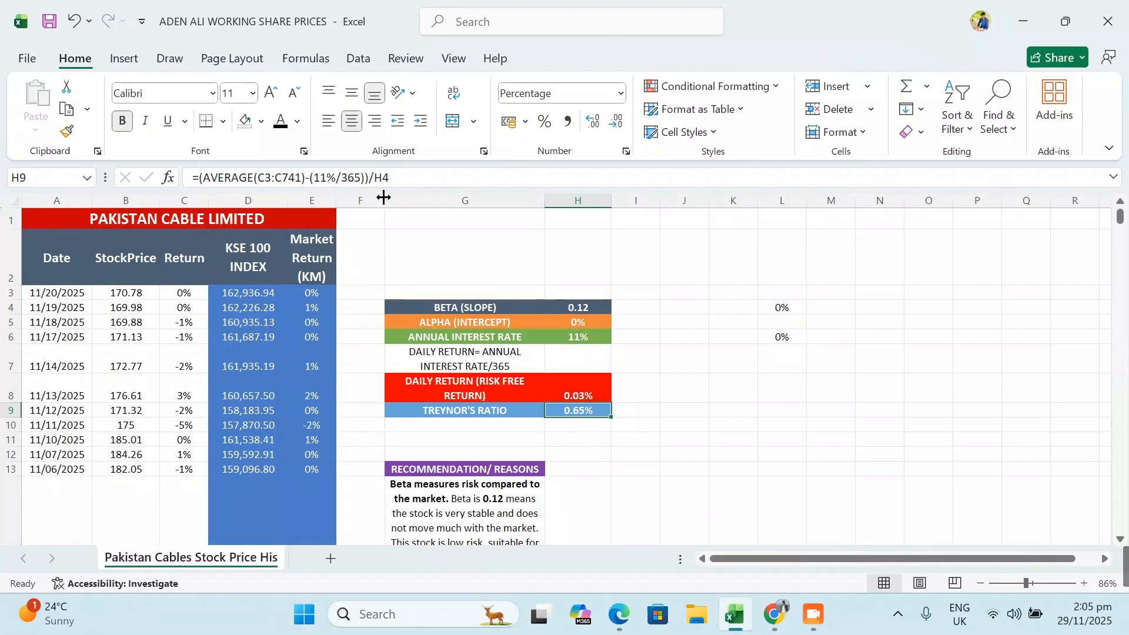
# - Examine the beta and Treynor's ratio formulas in H4 and H9, and read the recommendation notes on beta, alpha and Treynor's ratio in G14:G16
pyautogui.click(583, 306)
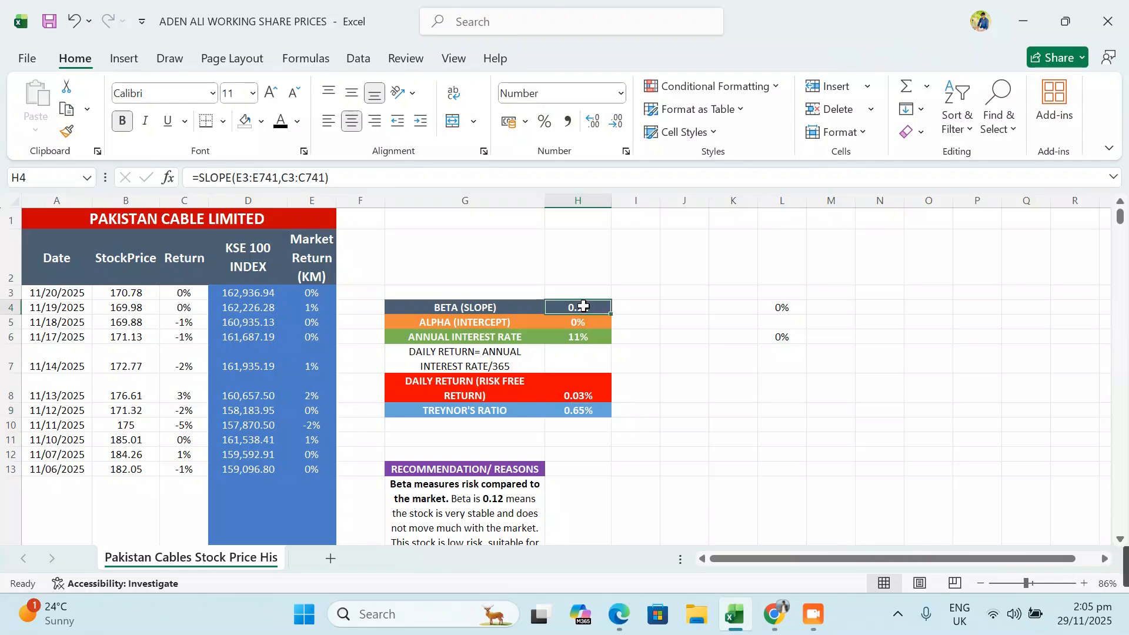
pyautogui.click(592, 413)
pyautogui.scroll(-2, 693, 422)
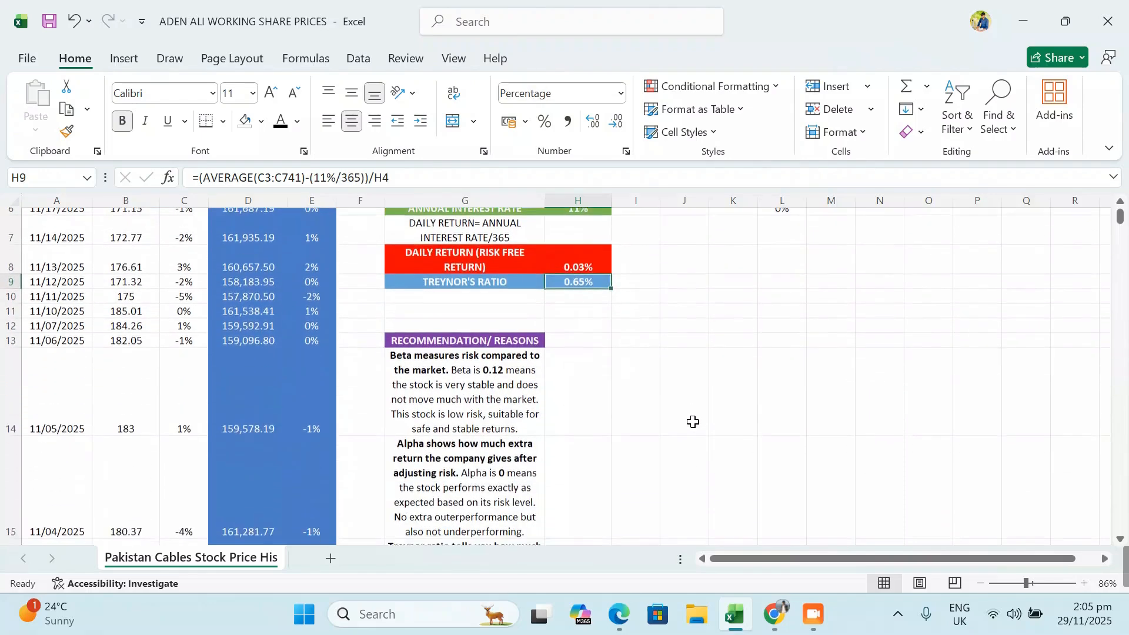
pyautogui.scroll(-2, 693, 422)
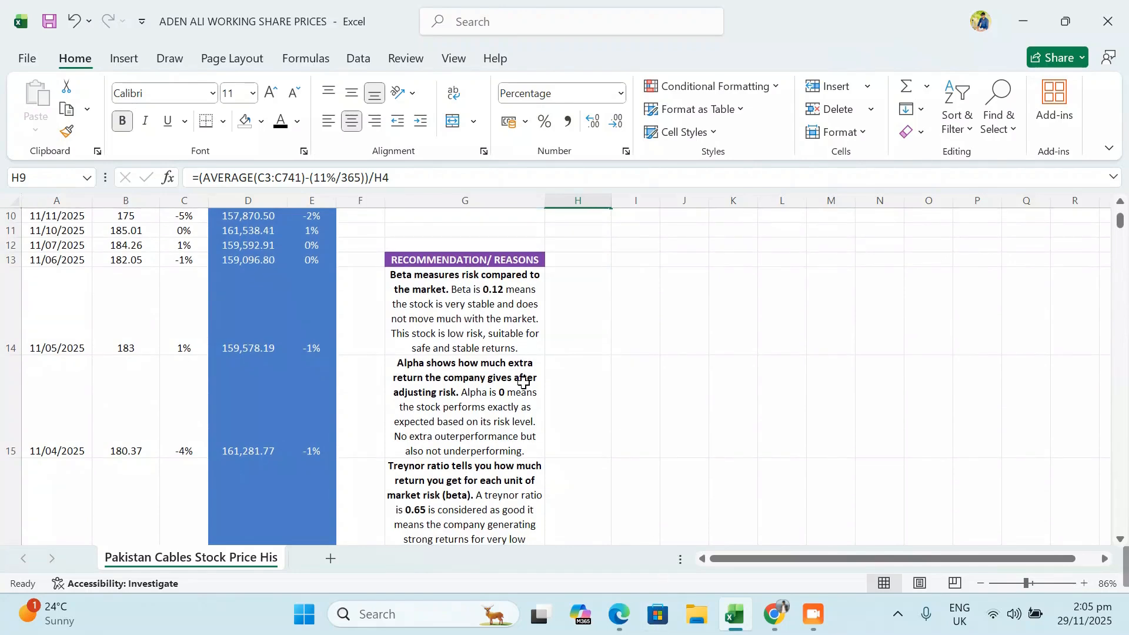
pyautogui.scroll(1, 594, 293)
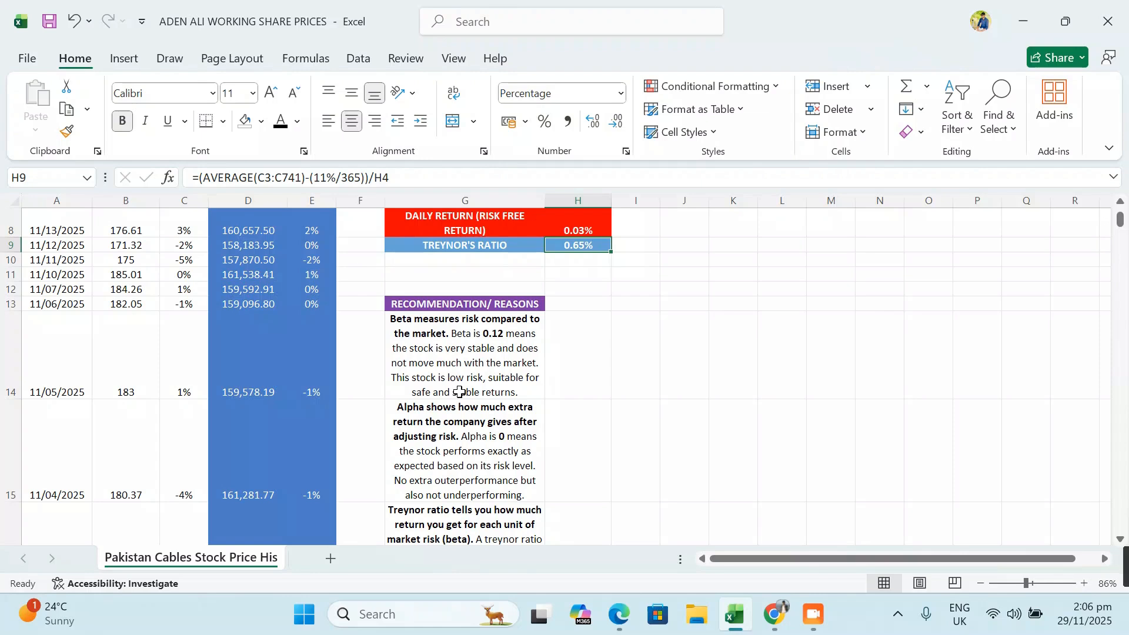
pyautogui.scroll(-1, 460, 392)
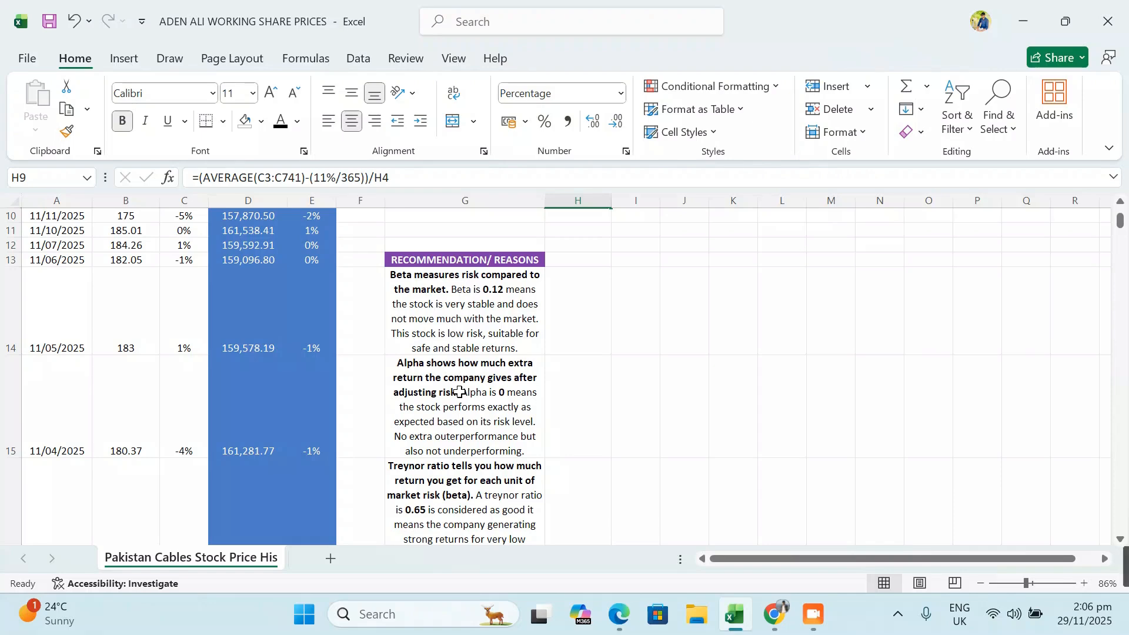
pyautogui.scroll(3, 460, 392)
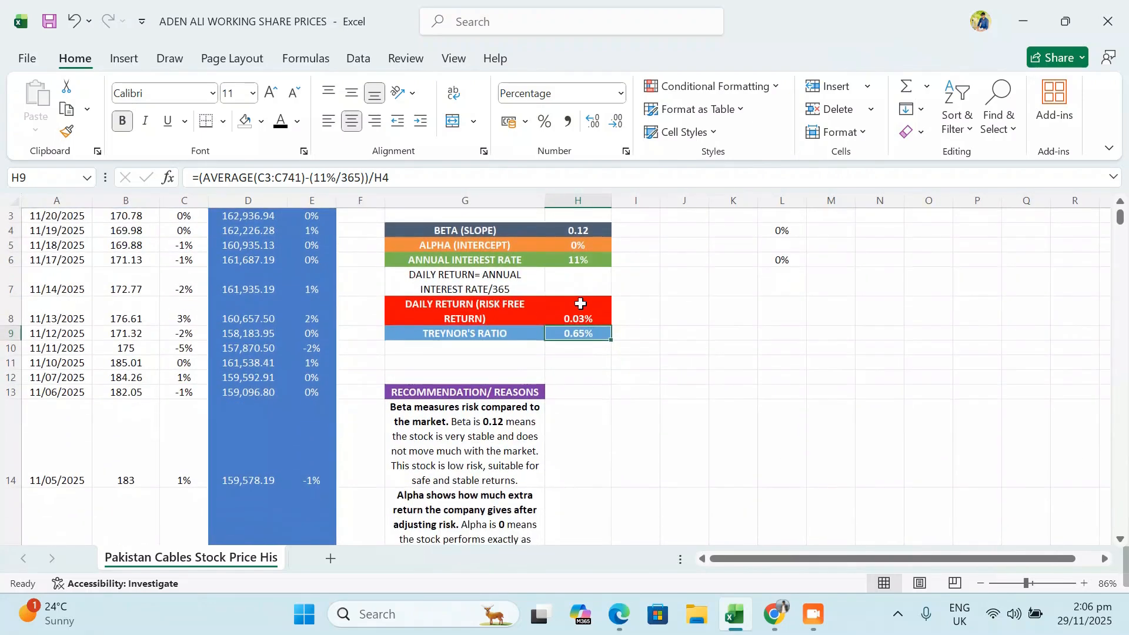
pyautogui.scroll(-2, 581, 304)
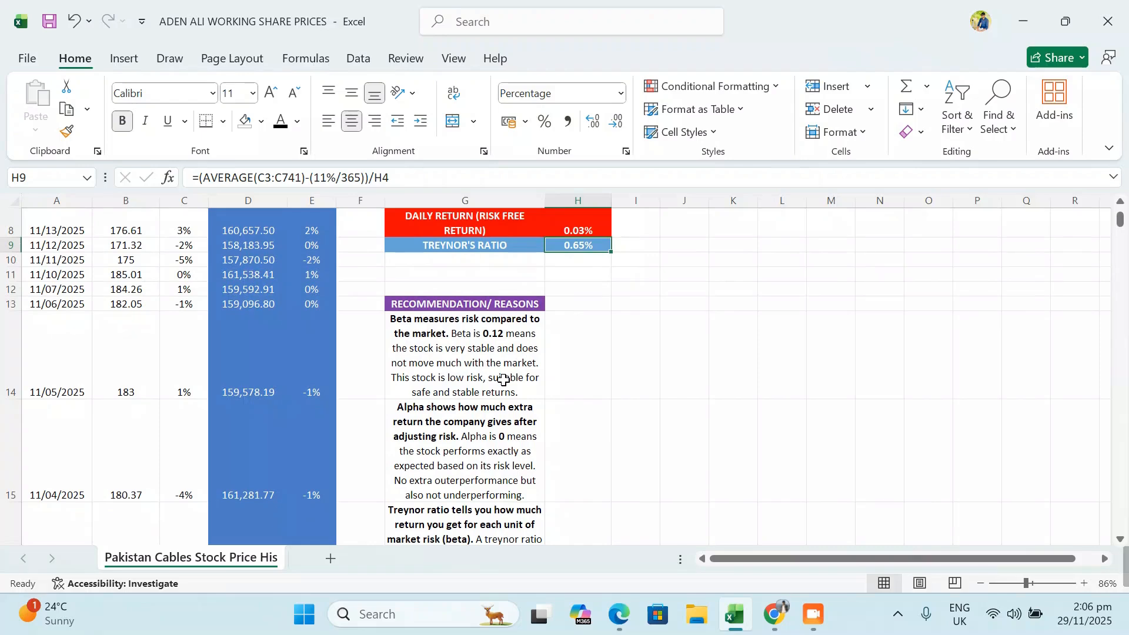
pyautogui.scroll(-1, 467, 453)
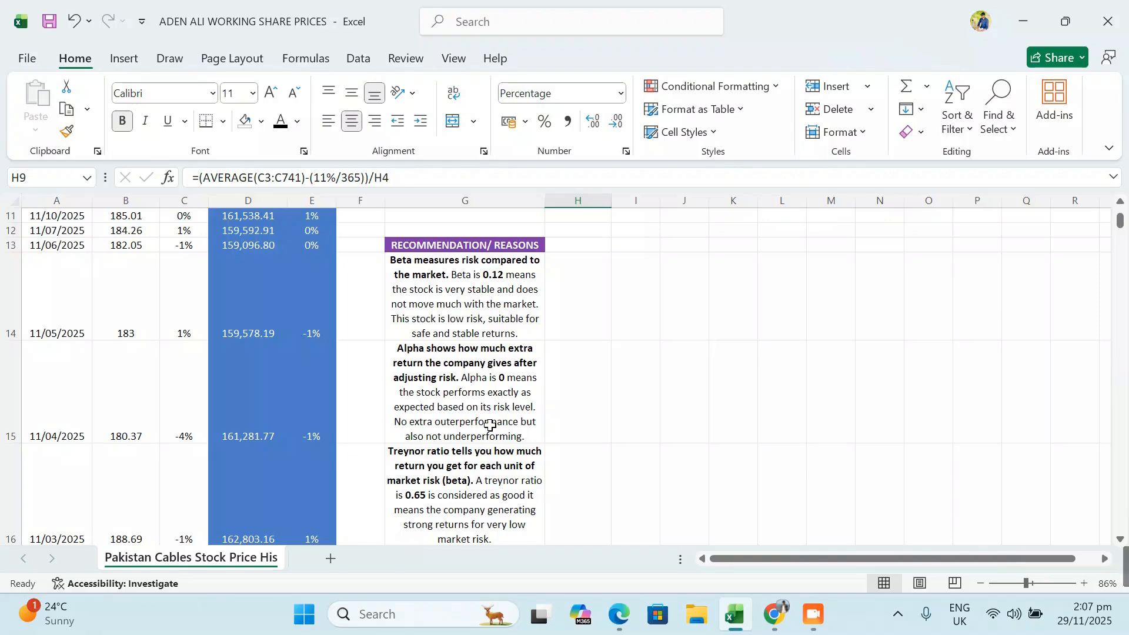
pyautogui.scroll(-1, 490, 424)
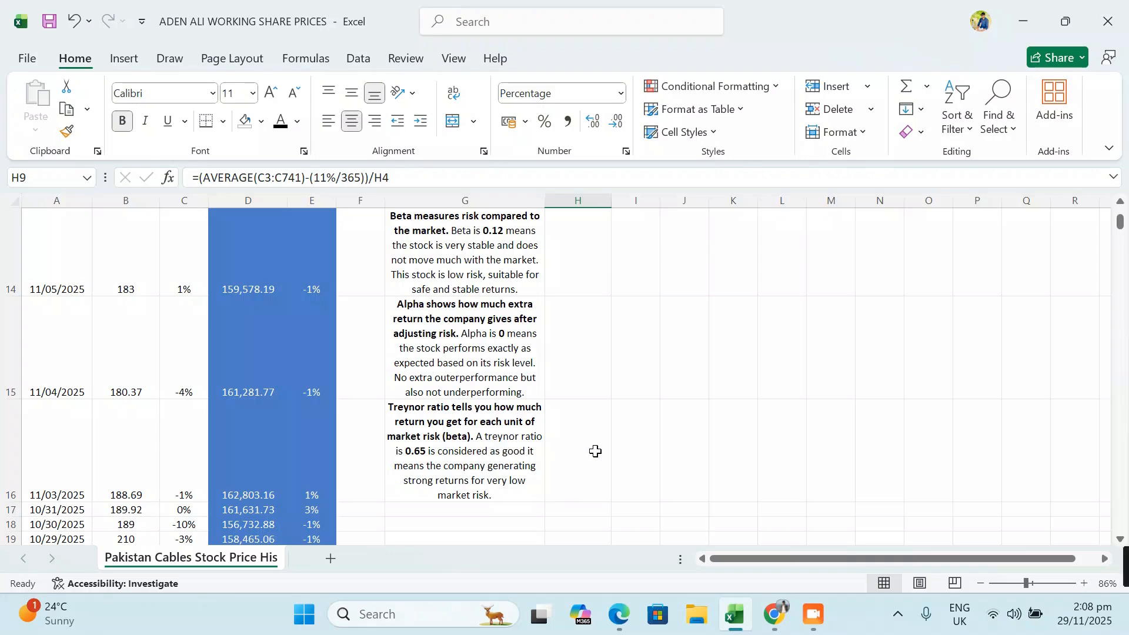
pyautogui.click(548, 397)
pyautogui.scroll(4, 548, 397)
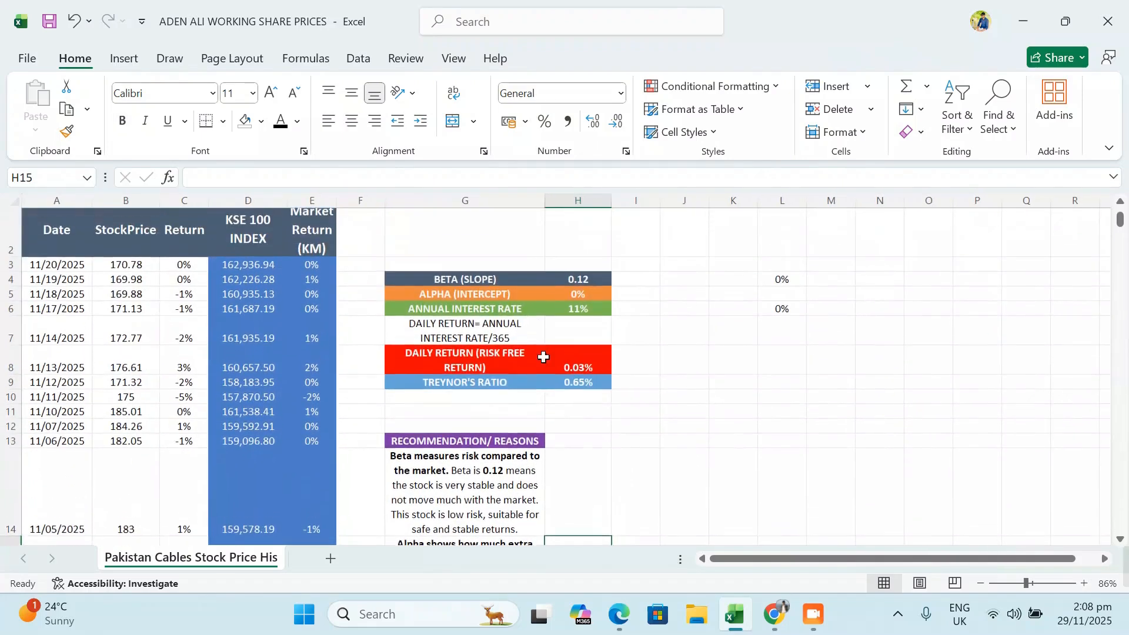
pyautogui.click(803, 522)
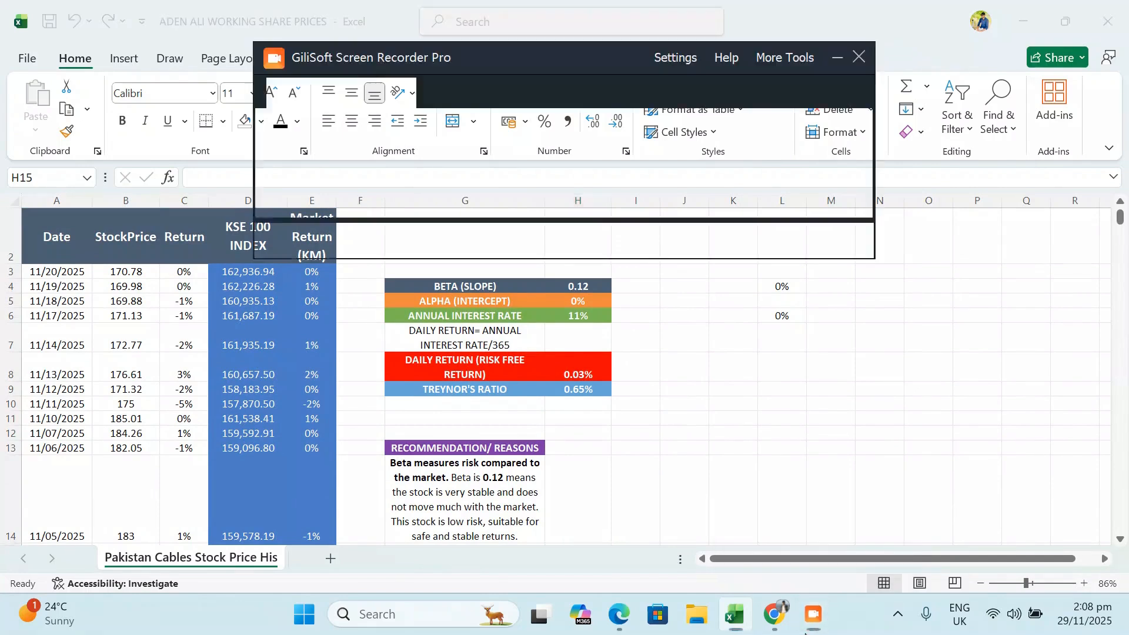